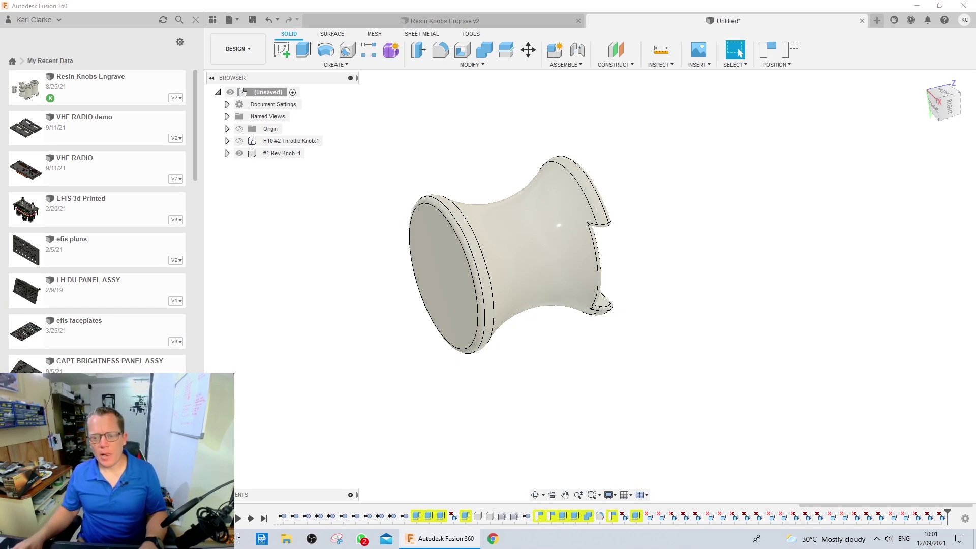
- Create a construction axis through the narrow rounded rim face at the knob's flat end
middle_click_drag(509, 351, 544, 279, "shift")
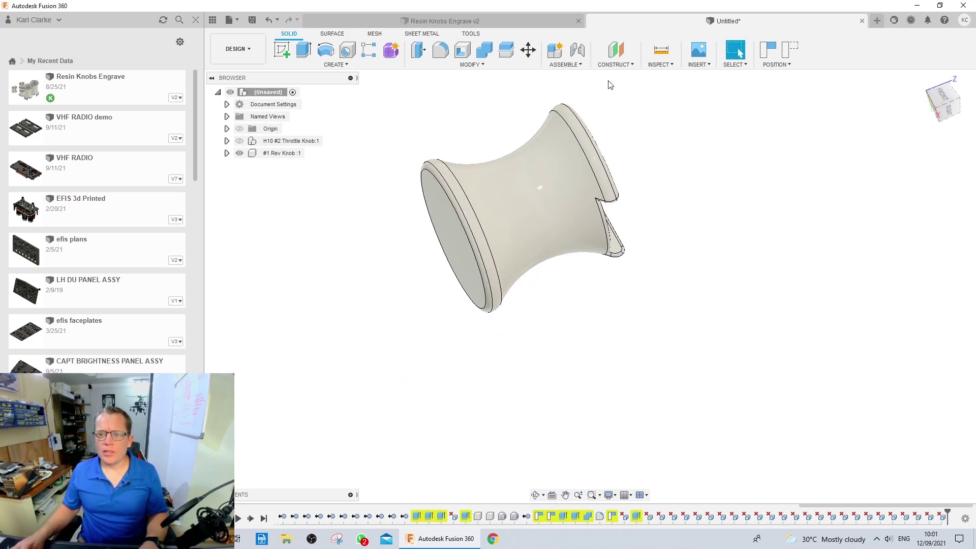
left_click(630, 65)
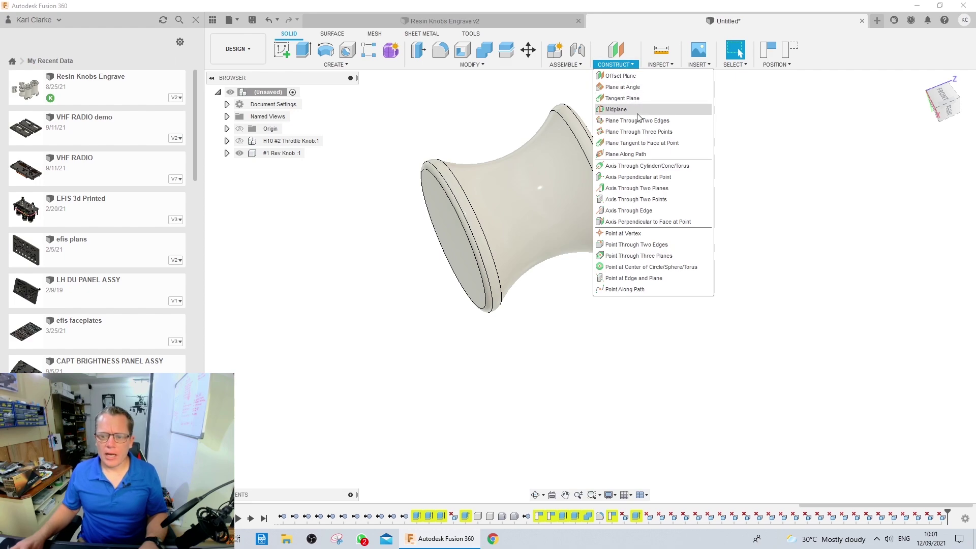
left_click(626, 169)
left_click(585, 287)
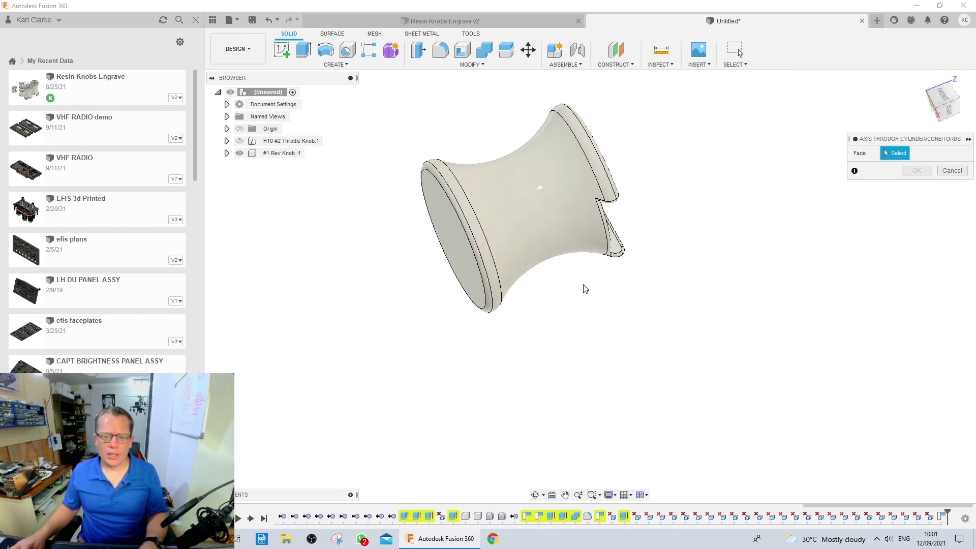
left_click(454, 187)
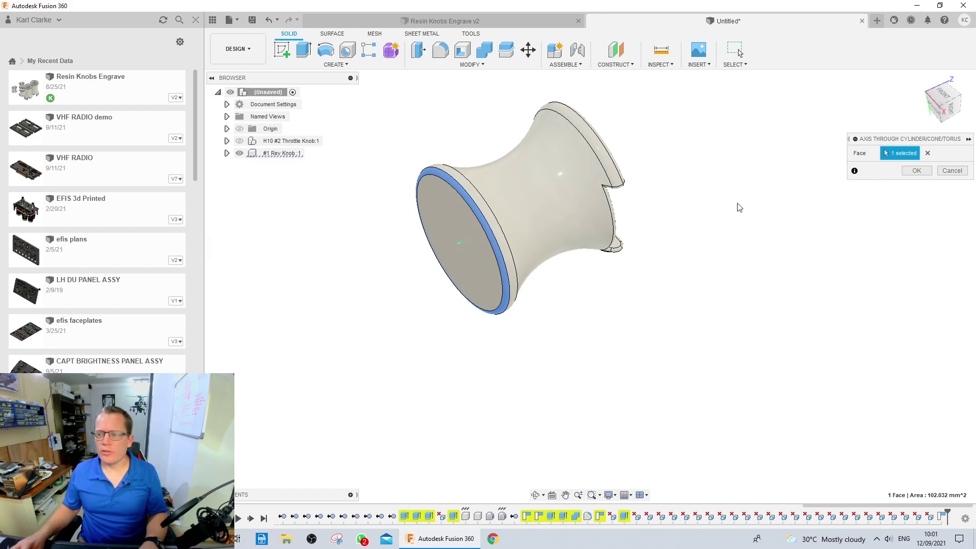
left_click(917, 172)
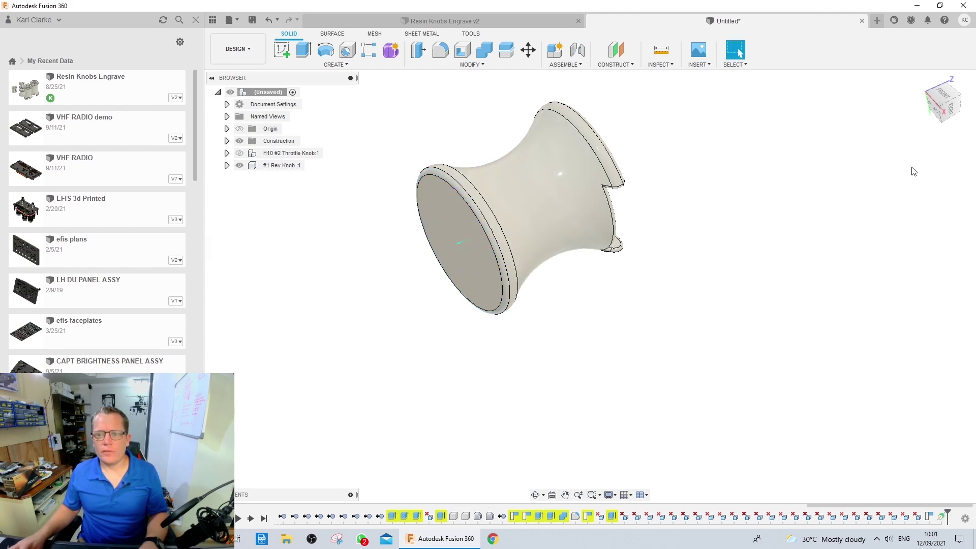
- Create a construction plane at 0 degrees through the knob's central axis
left_click(615, 65)
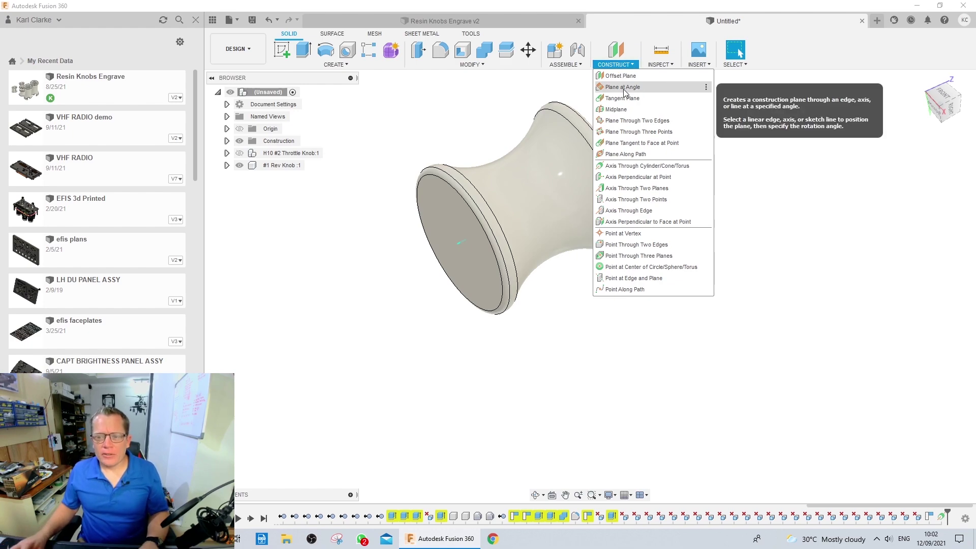
left_click(622, 87)
left_click(460, 247)
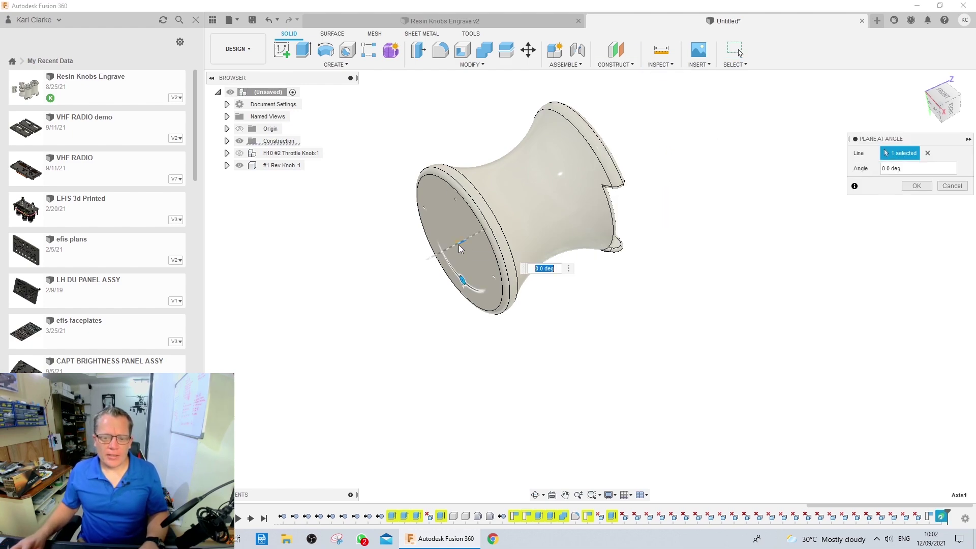
middle_click_drag(467, 348, 496, 342, "shift")
left_click(917, 186)
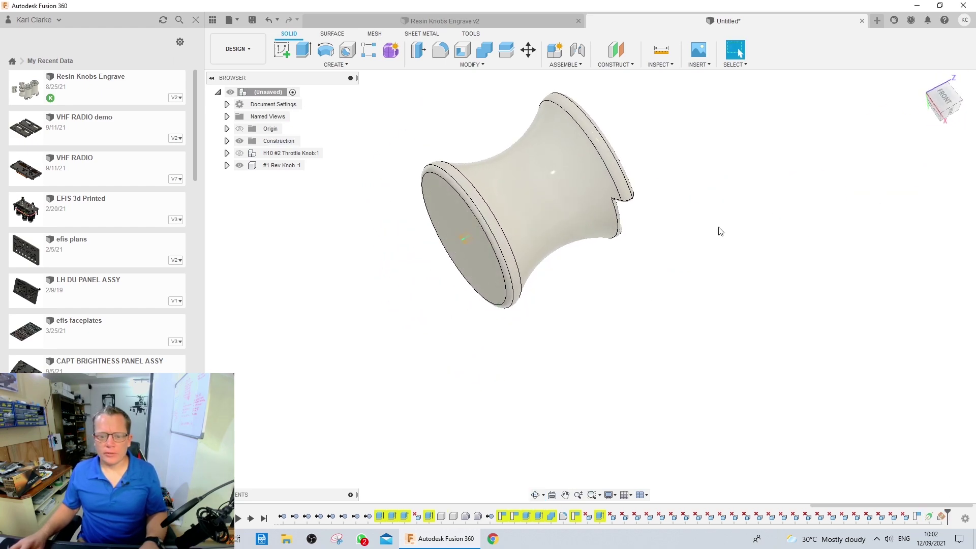
- Start a sketch on the new angled plane and turn the knob sideways without drawing any lines
scroll(447, 246, "up", 8)
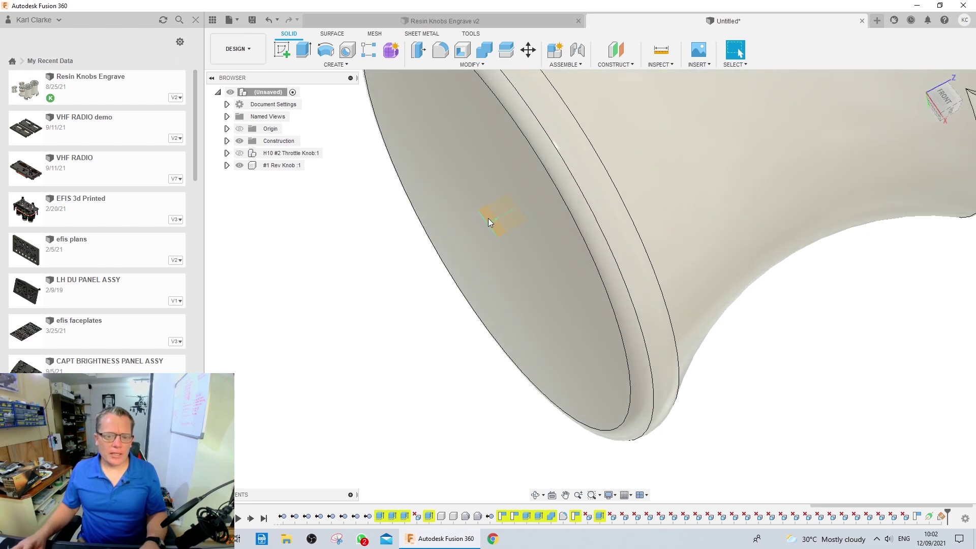
left_click(488, 218)
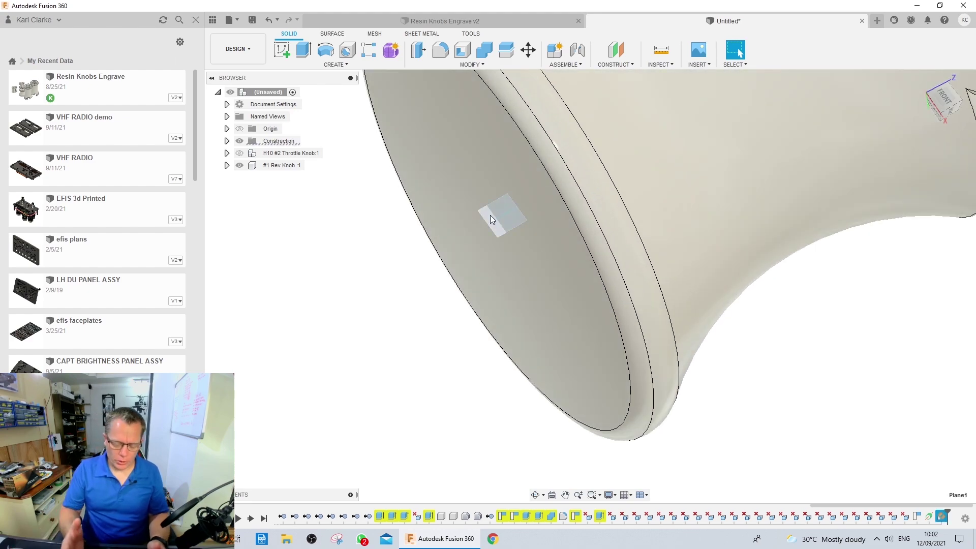
key("shift+s")
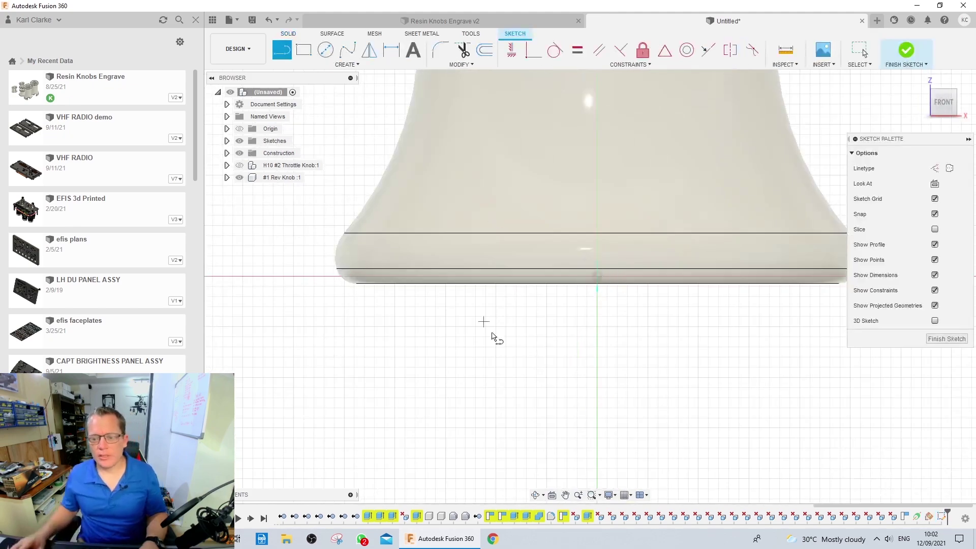
scroll(584, 240, "down", 5)
middle_click_drag(617, 234, 573, 315)
key("l")
middle_click_drag(681, 310, 440, 117, "shift")
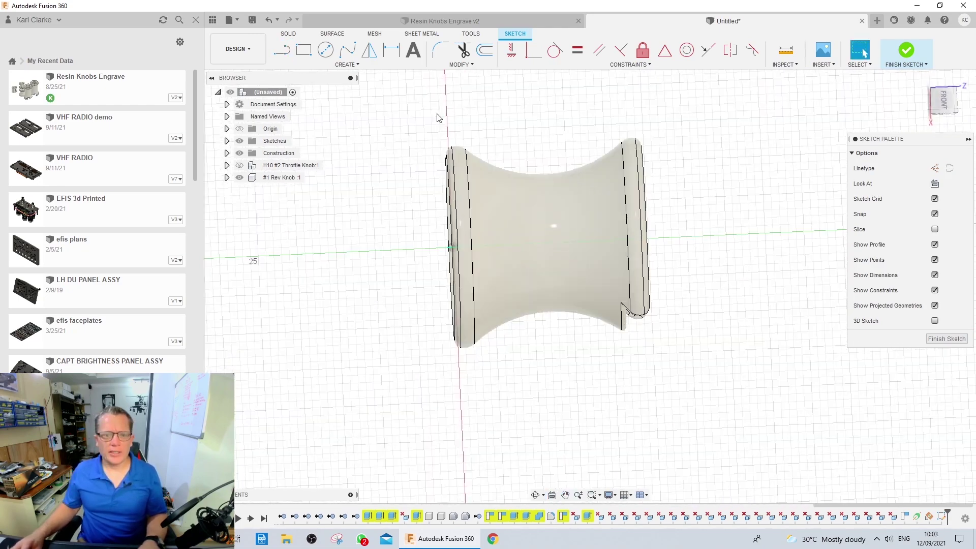
- Add the sketch text "1" in a frame spanning the knob's waist, with horizontal center and vertical middle alignment
left_click(416, 53)
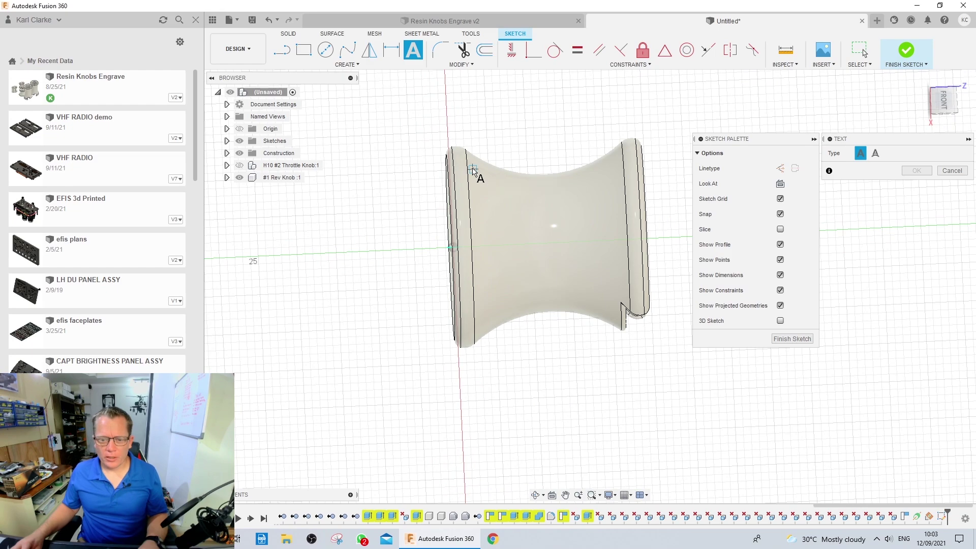
left_click(620, 308)
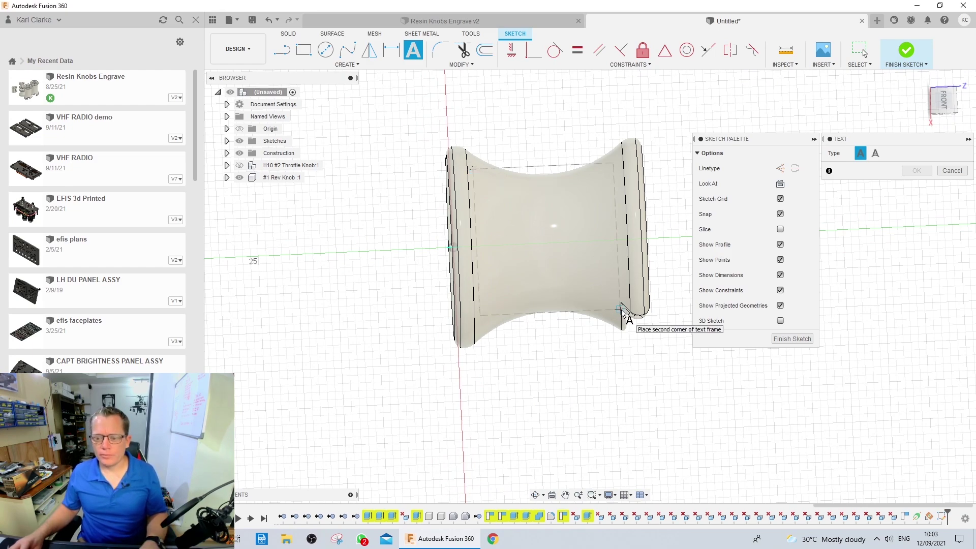
left_click(621, 308)
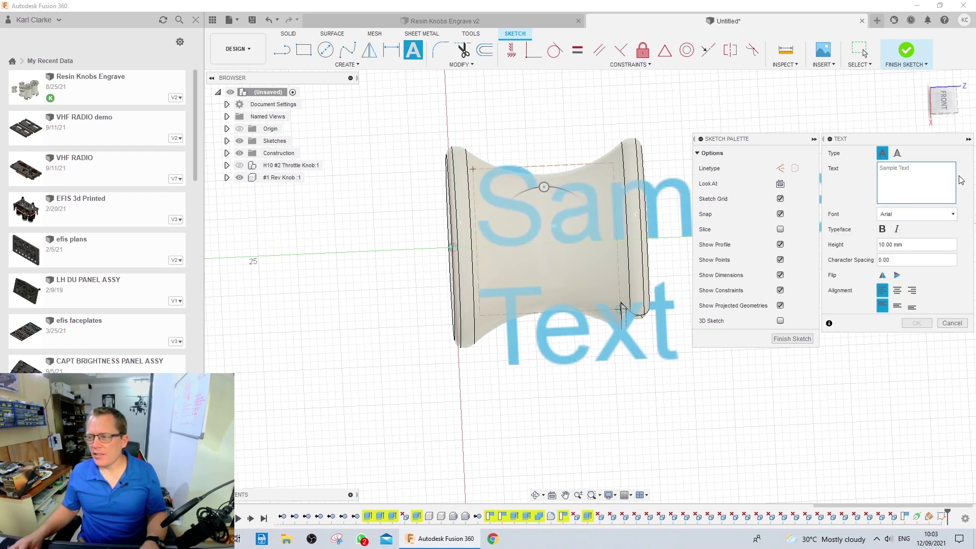
type("1")
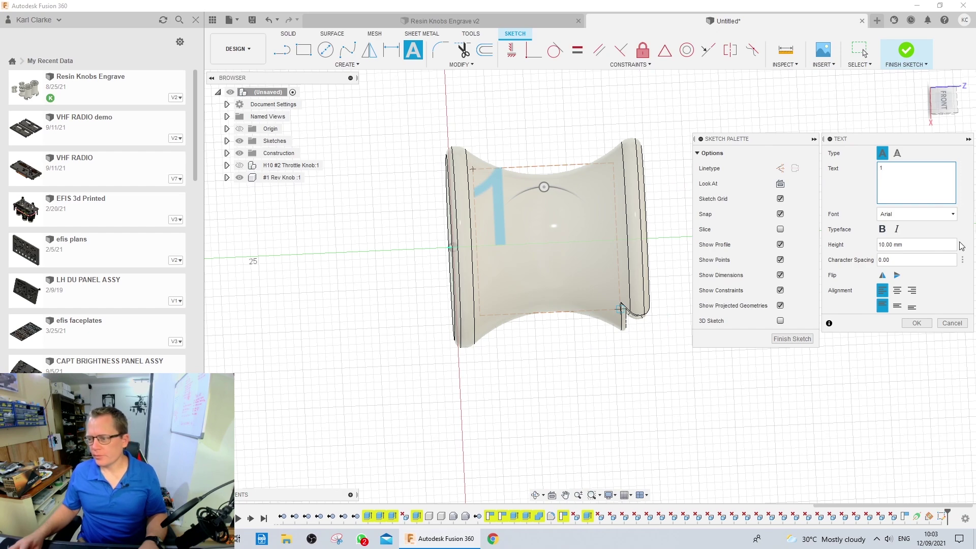
left_click(897, 290)
left_click(898, 306)
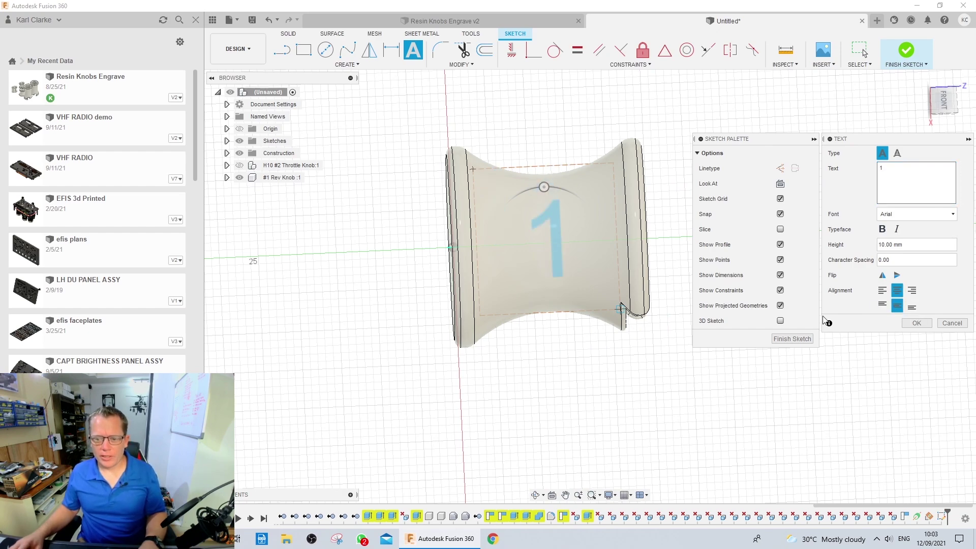
middle_click_drag(627, 359, 620, 368, "shift")
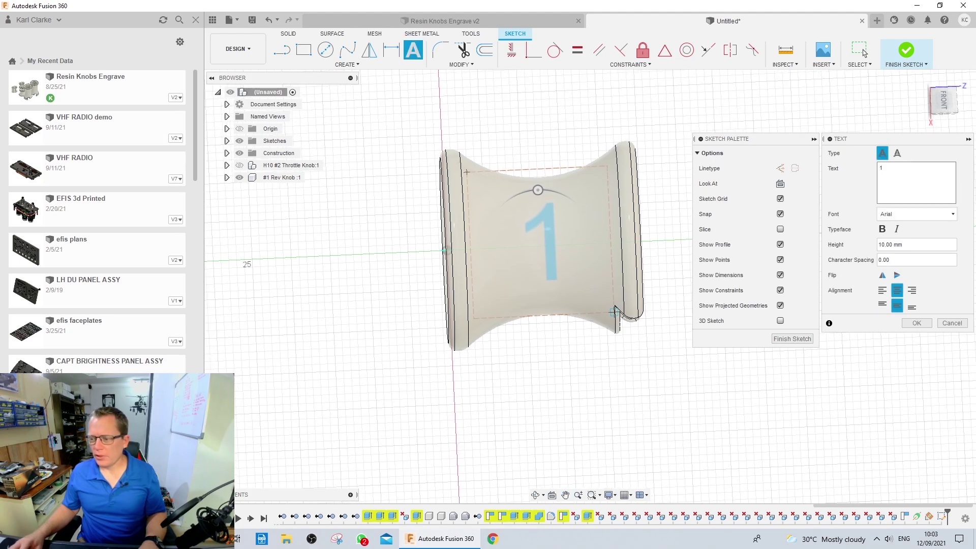
left_click(917, 323)
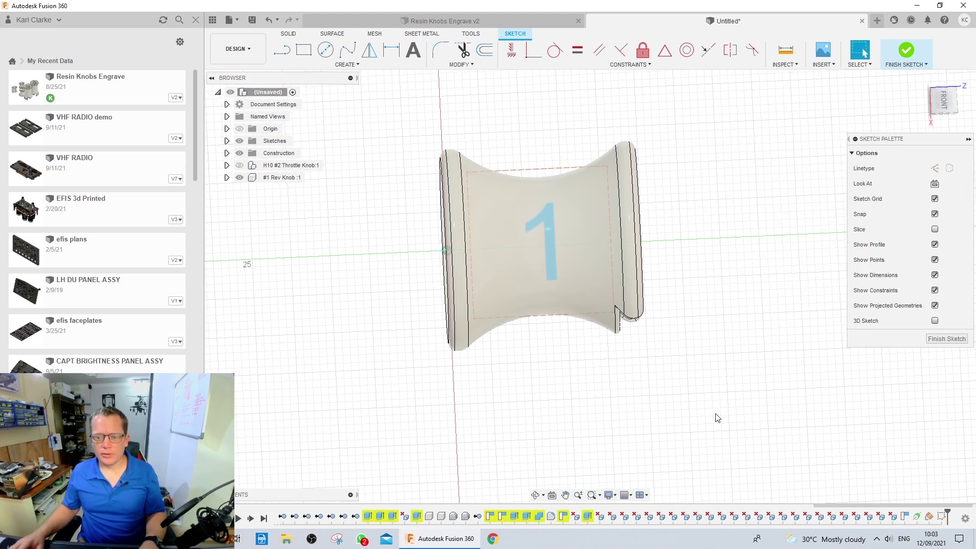
- Extrude the text "1" as a -1 mm cut, starting from the knob's concave face as the object
middle_click_drag(682, 416, 608, 373, "shift")
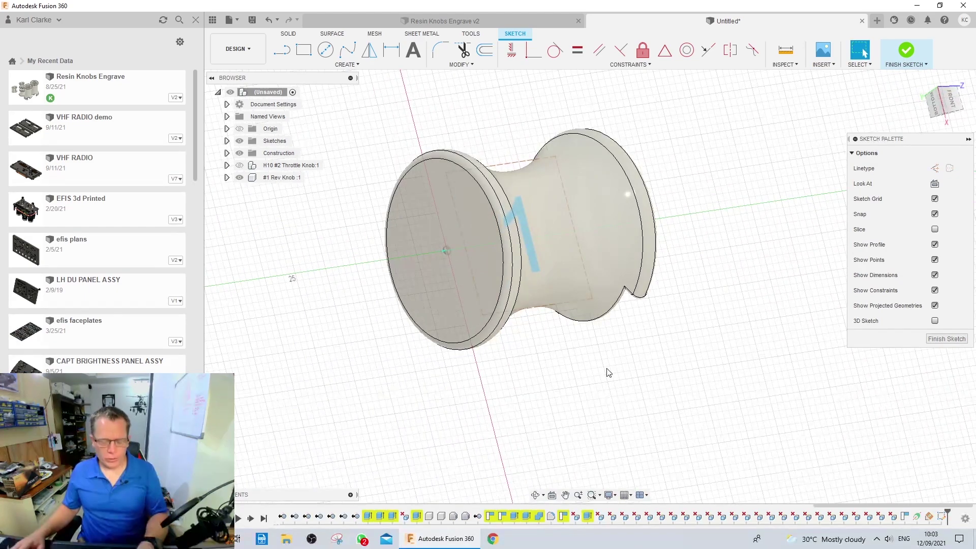
key("e")
left_click(518, 215)
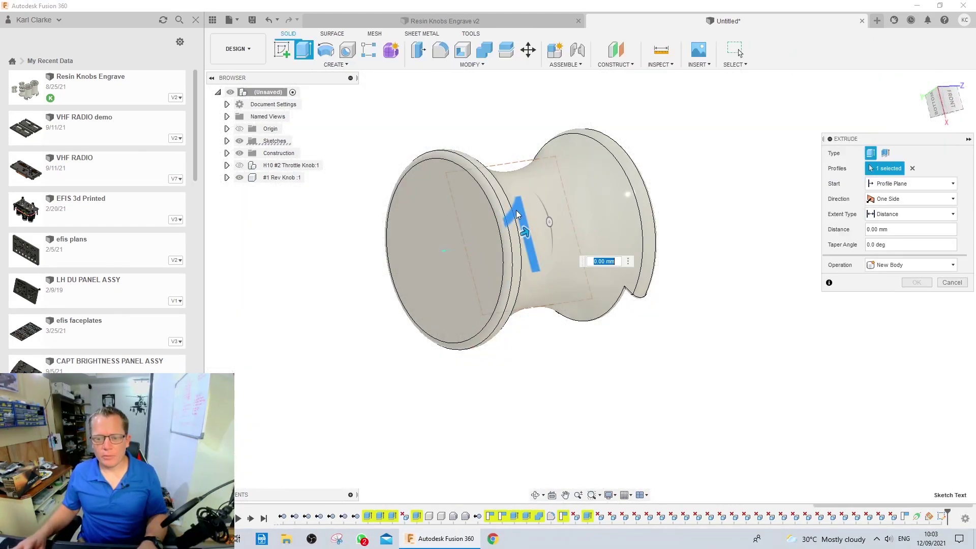
left_click(891, 184)
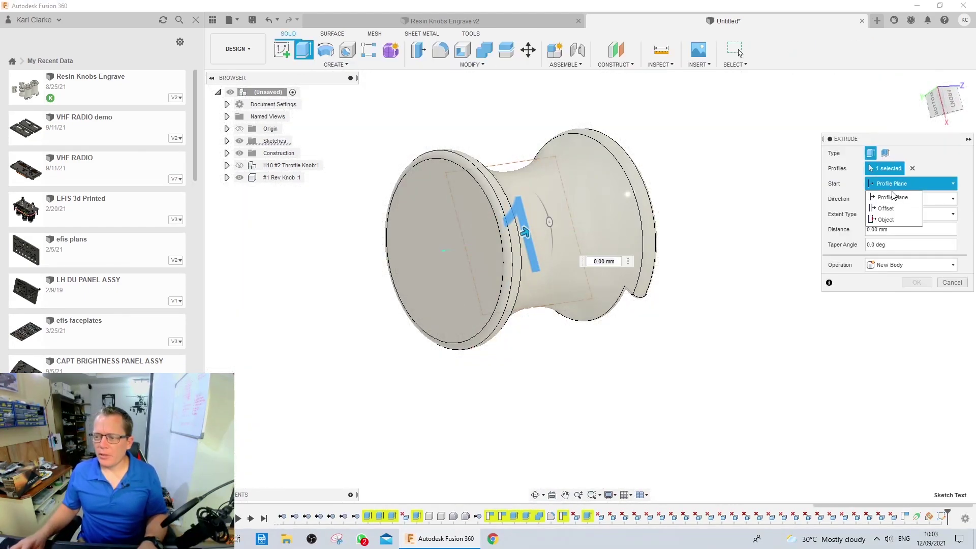
left_click(888, 220)
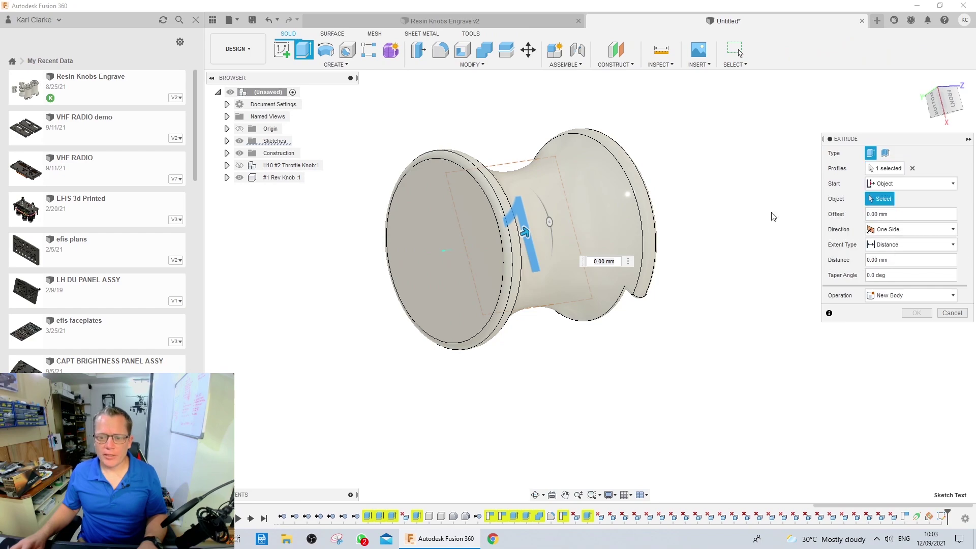
left_click(609, 190)
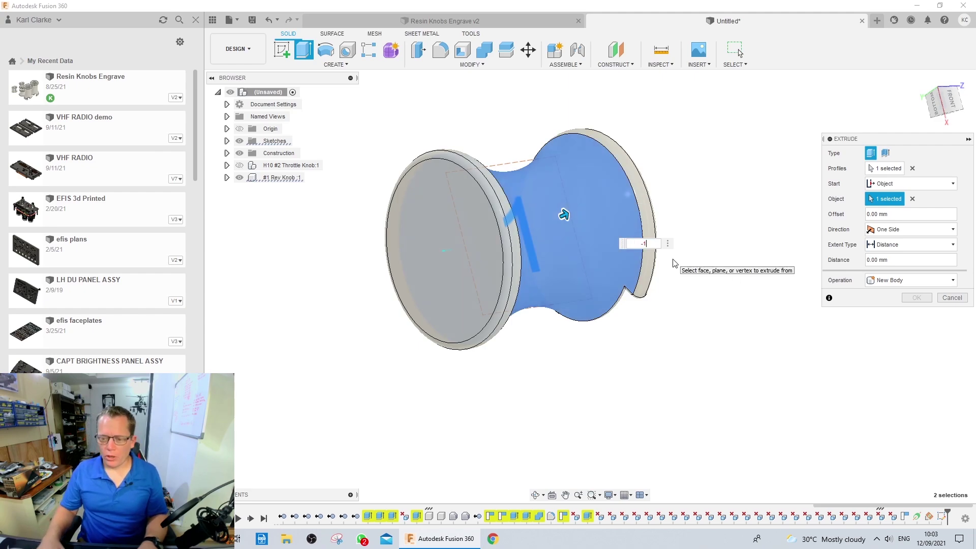
type("-1")
middle_click_drag(555, 373, 562, 330, "shift")
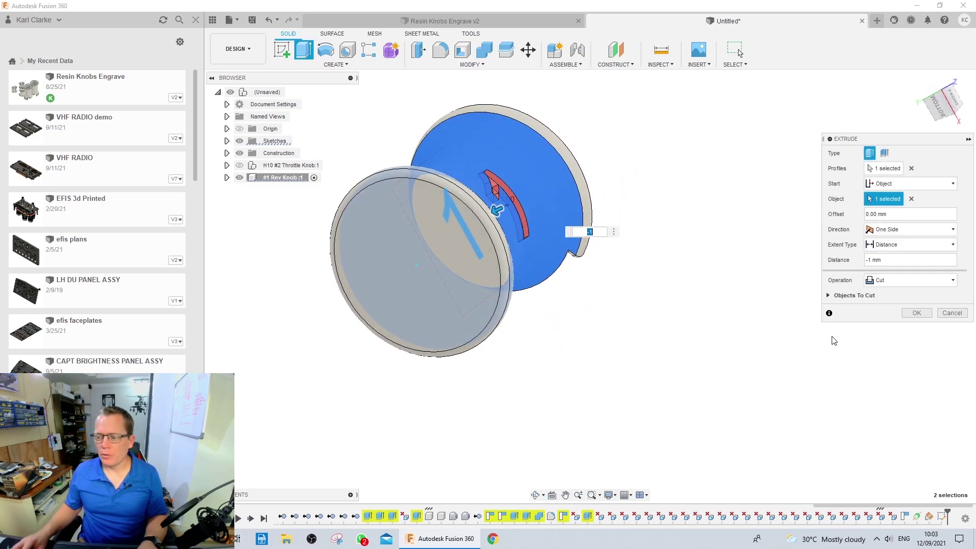
left_click(916, 313)
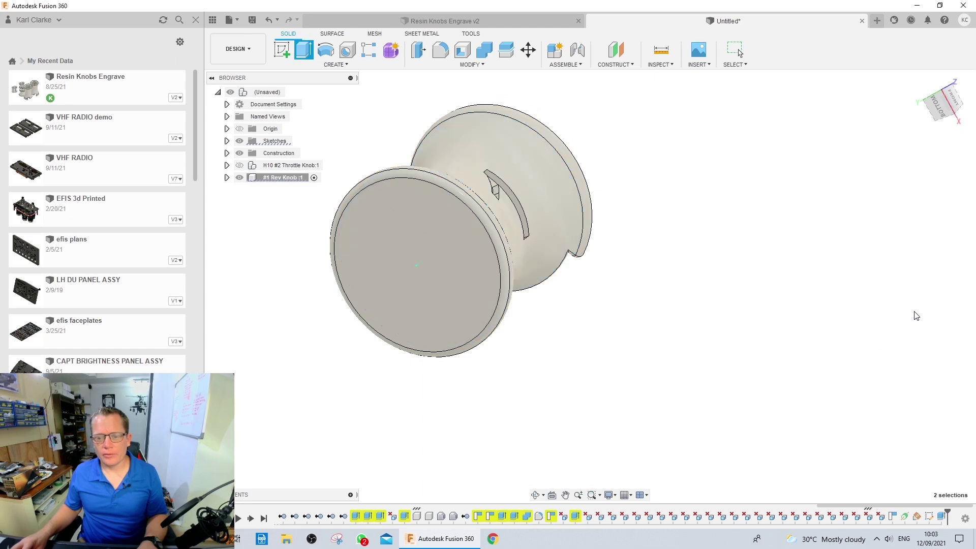
- Apply the Paint - Enamel Glossy (Black) appearance to the recessed faces of the engraved "1"
middle_click_drag(526, 320, 653, 353, "shift")
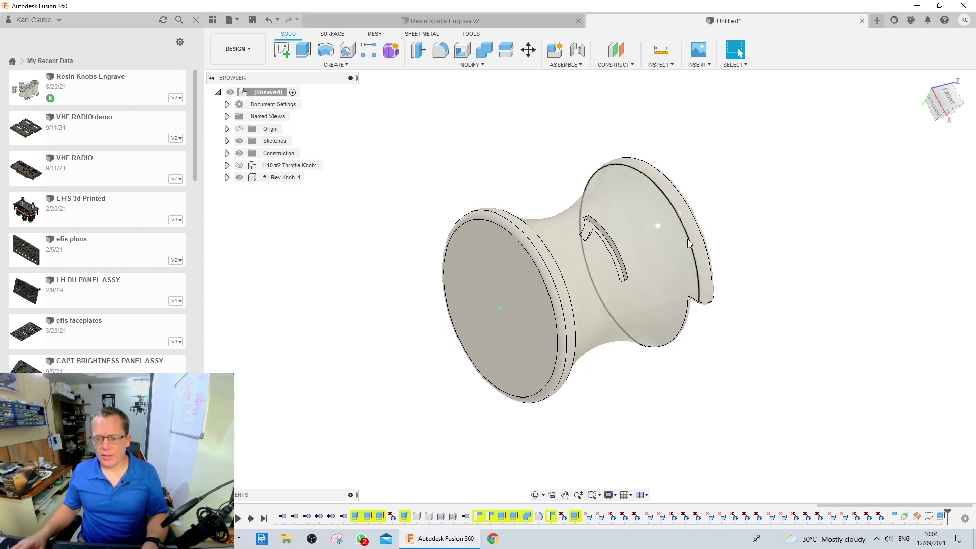
key("a")
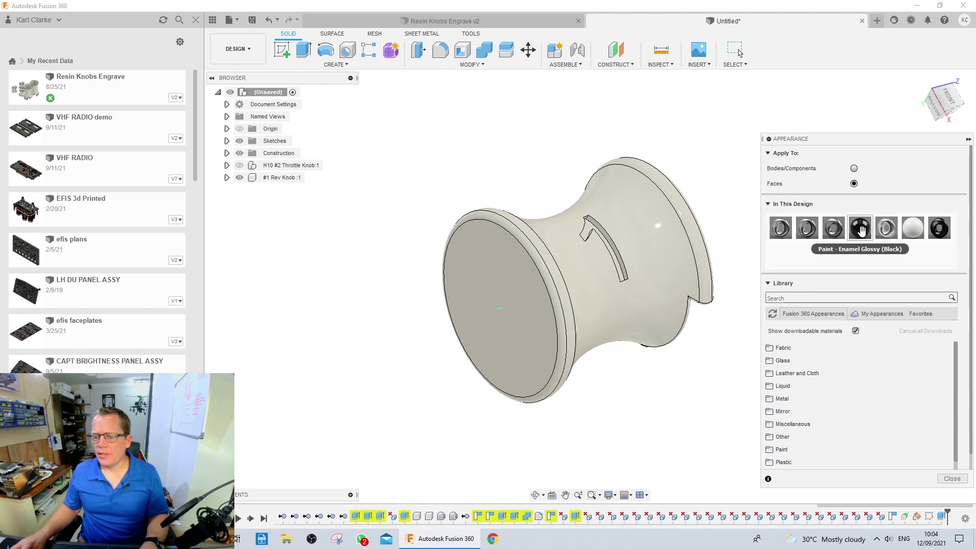
left_click_drag(860, 228, 586, 229)
scroll(586, 231, "up", 5)
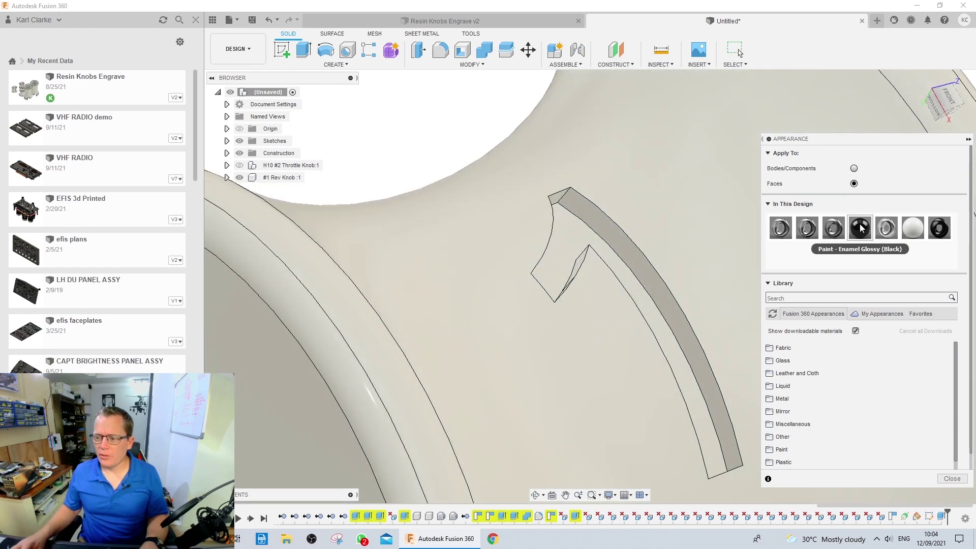
left_click_drag(859, 228, 574, 240)
scroll(648, 358, "down", 5)
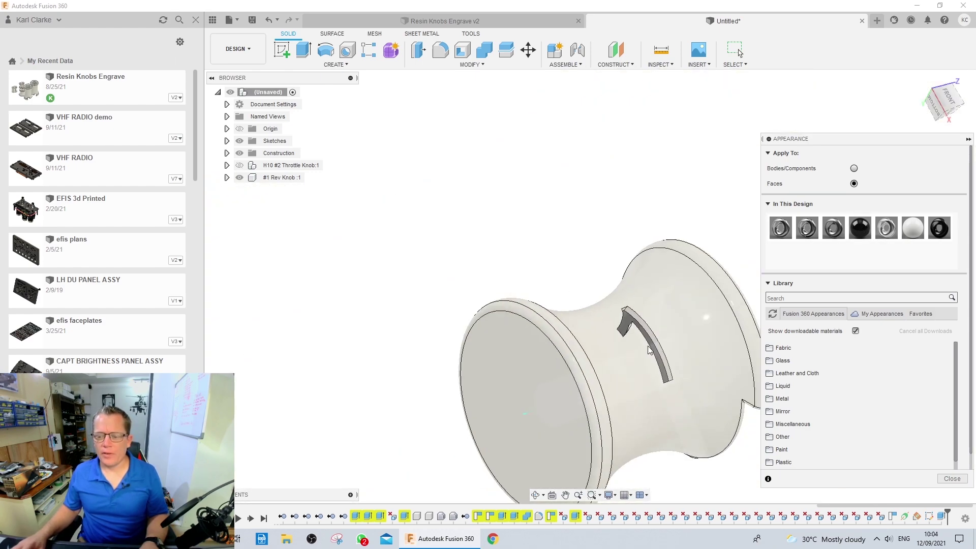
mouse_move(577, 290)
middle_mouse_down("shift")
mouse_move(602, 286)
mouse_move(572, 291)
middle_mouse_up("shift")
left_click(951, 479)
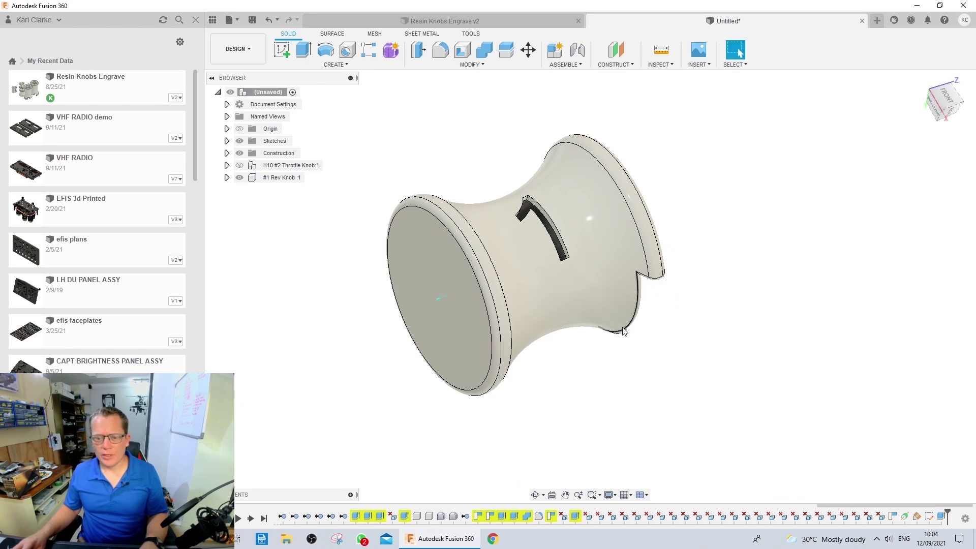
- Return to the "1" text sketch and extrude the text 1 mm as a join, starting from the knob's concave face
left_click(643, 300)
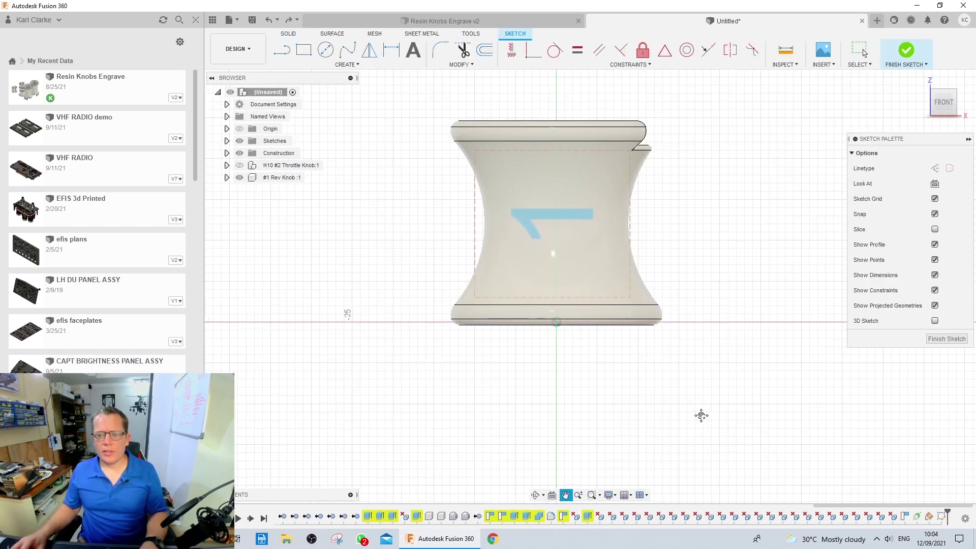
mouse_move(701, 418)
middle_mouse_down("shift")
mouse_move(633, 316)
mouse_move(588, 393)
mouse_move(702, 317)
mouse_move(593, 337)
mouse_move(601, 341)
middle_mouse_up("shift")
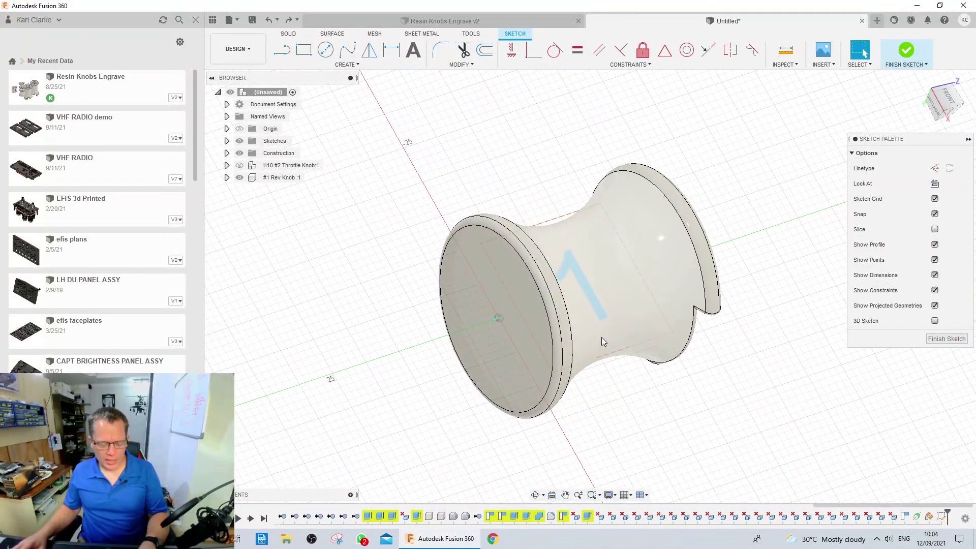
key("e")
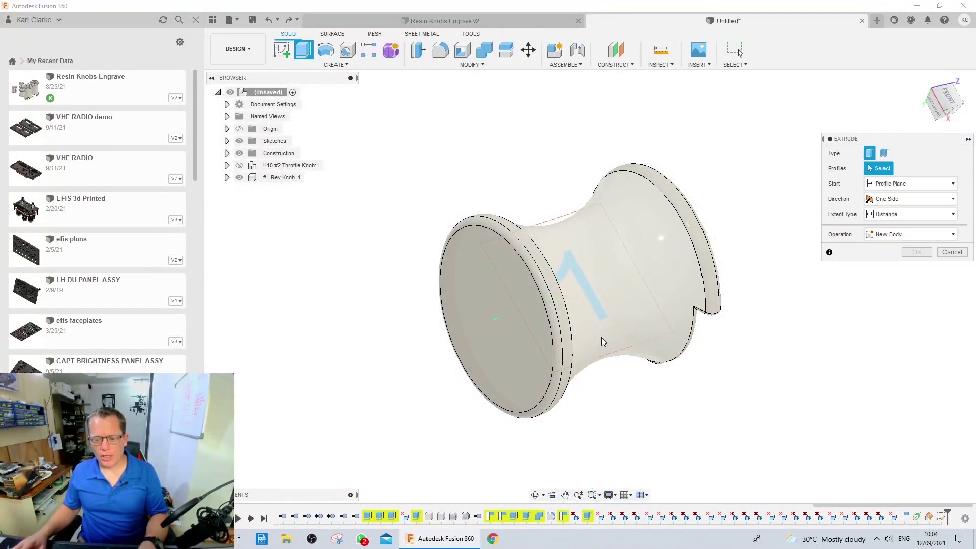
left_click(581, 274)
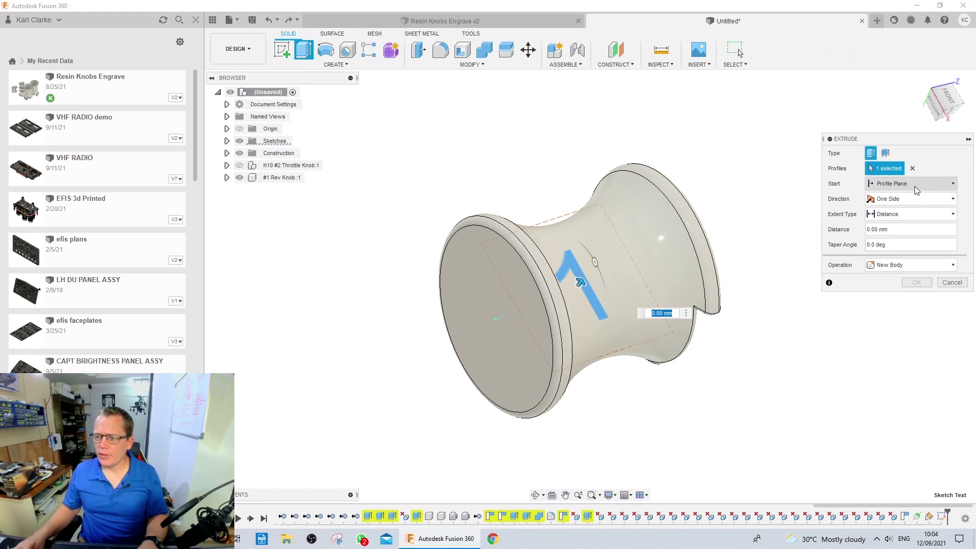
left_click(946, 184)
left_click(898, 228)
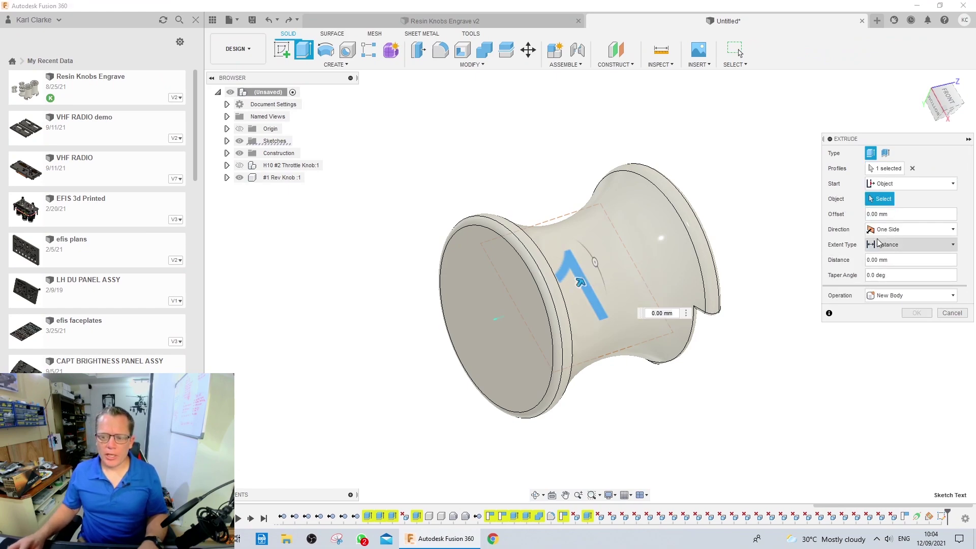
left_click(638, 213)
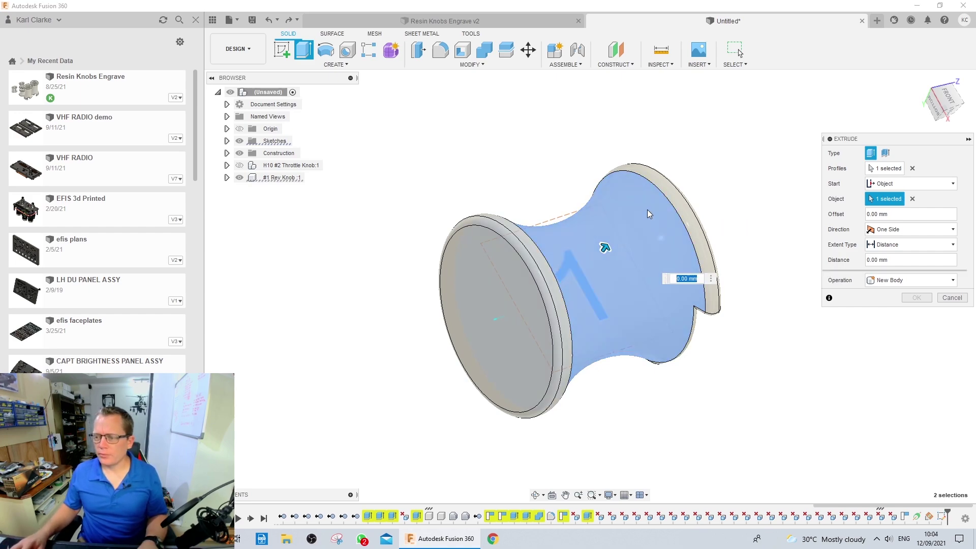
left_click(877, 261)
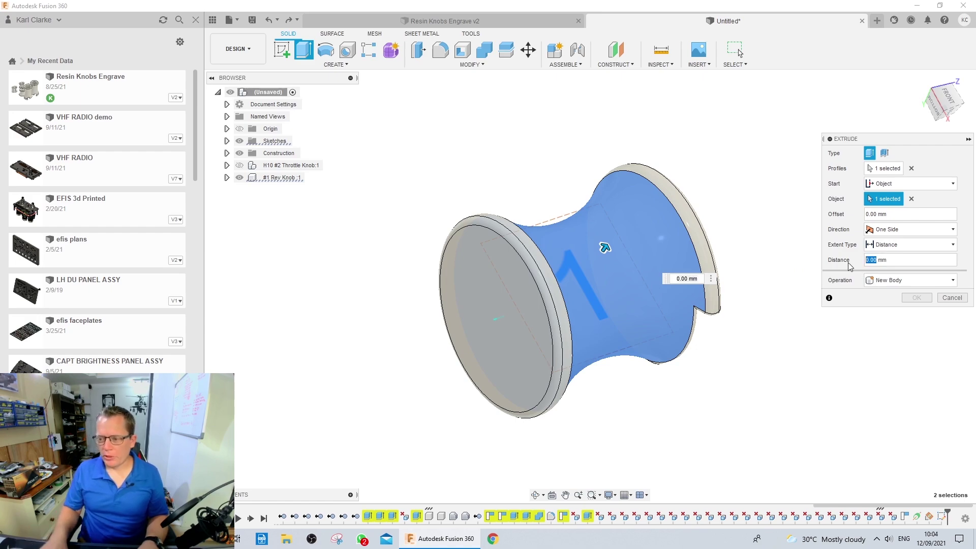
type("1")
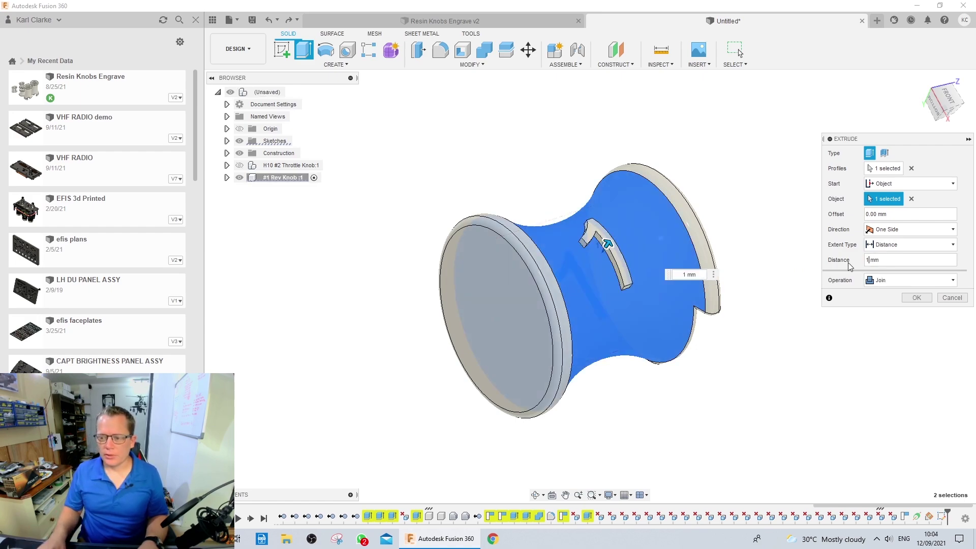
key("Return")
middle_click_drag(645, 230, 619, 340, "shift")
key("Escape")
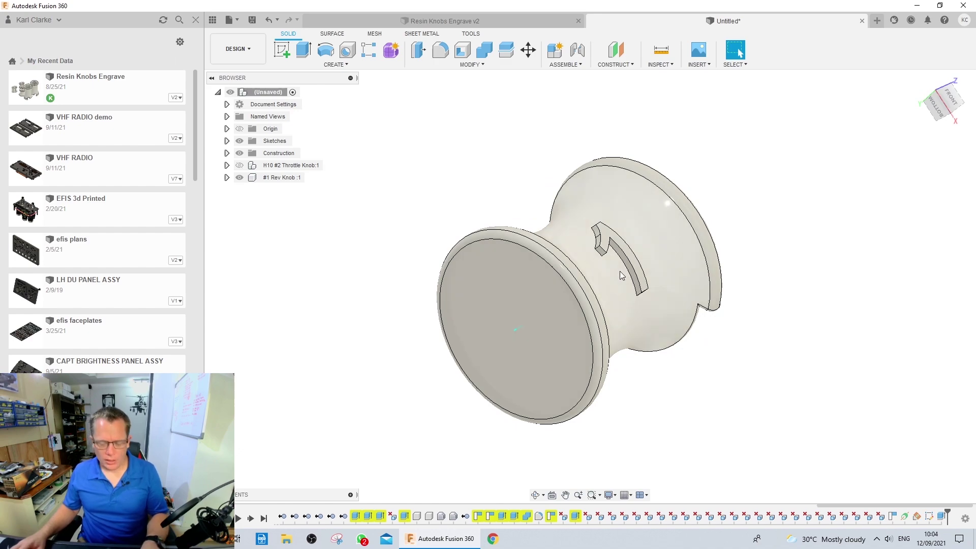
- Apply the glossy black appearance already in the design to the outer face of the raised "1"
key("a")
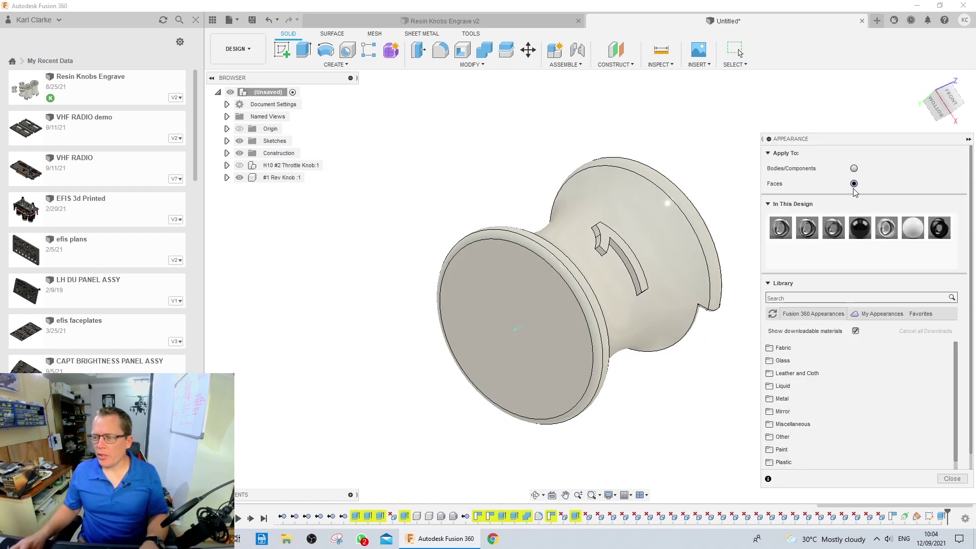
left_click_drag(859, 225, 607, 233)
left_click(951, 478)
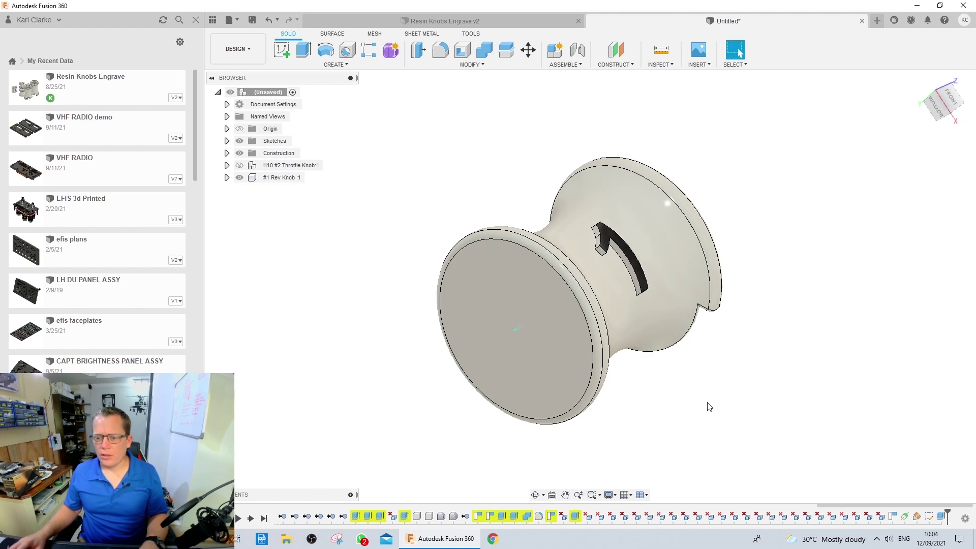
mouse_move(708, 405)
middle_mouse_down("shift")
mouse_move(658, 405)
mouse_move(681, 353)
mouse_move(787, 363)
mouse_move(732, 370)
mouse_move(635, 427)
mouse_move(715, 392)
middle_mouse_up("shift")
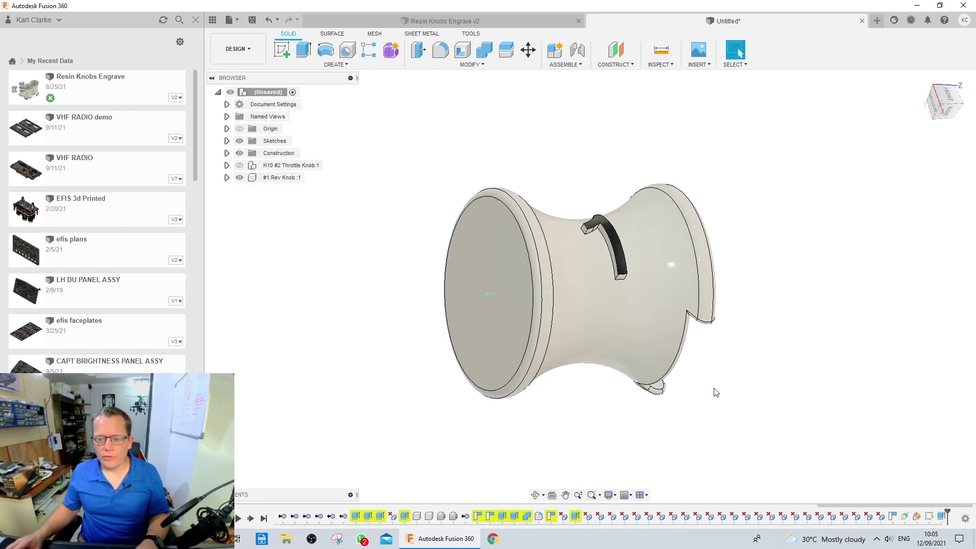
middle_click_drag(467, 159, 508, 264, "shift")
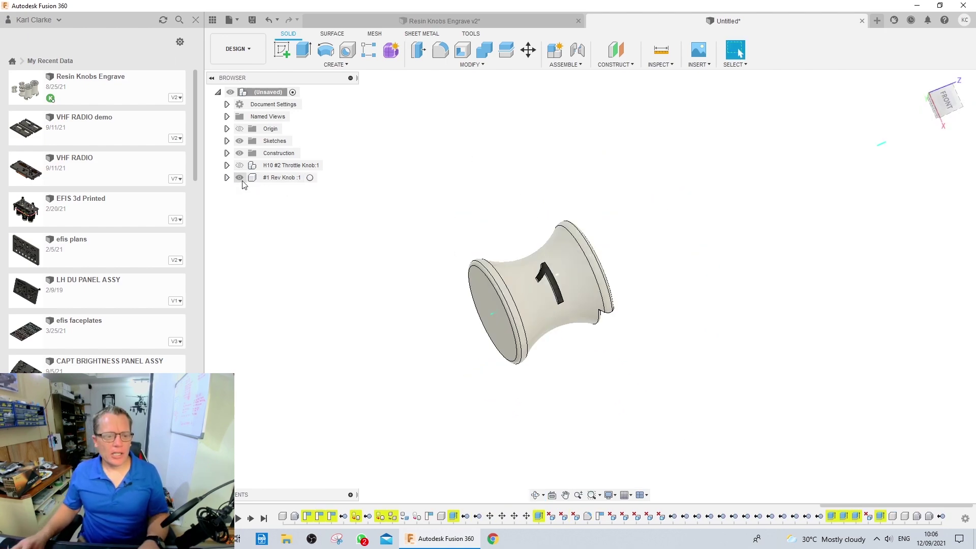
- Hide the #1 Rev Knob, show the H10 #2 Throttle Knob, and compare it with the lettered knob in Resin Knobs Engrave v2
left_click(242, 178)
left_click(241, 178)
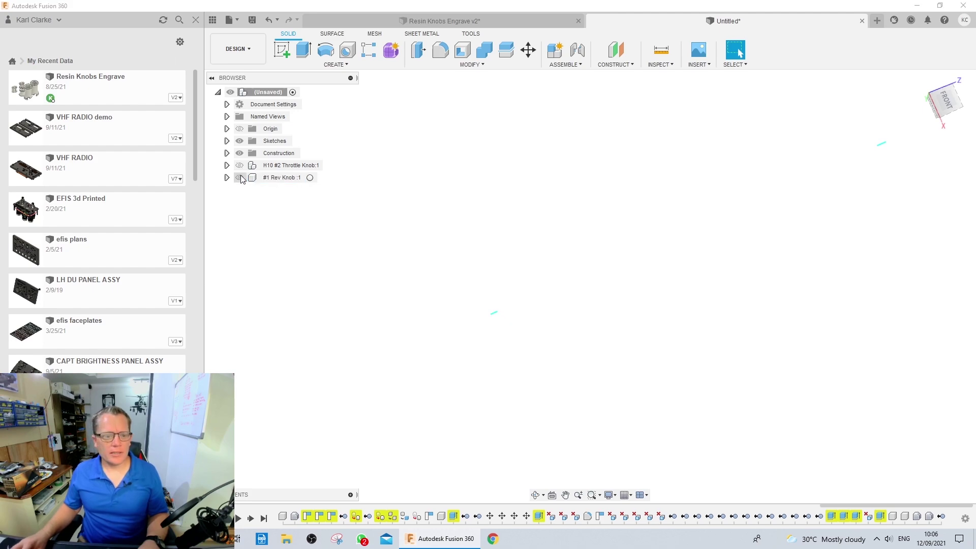
left_click(238, 167)
middle_click_drag(656, 259, 480, 288)
middle_click_drag(604, 340, 616, 400, "shift")
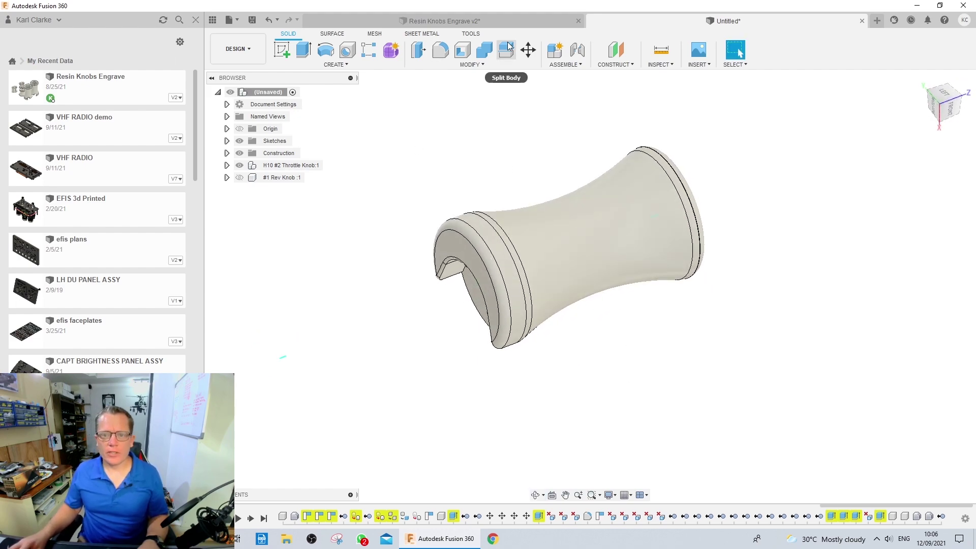
left_click(498, 22)
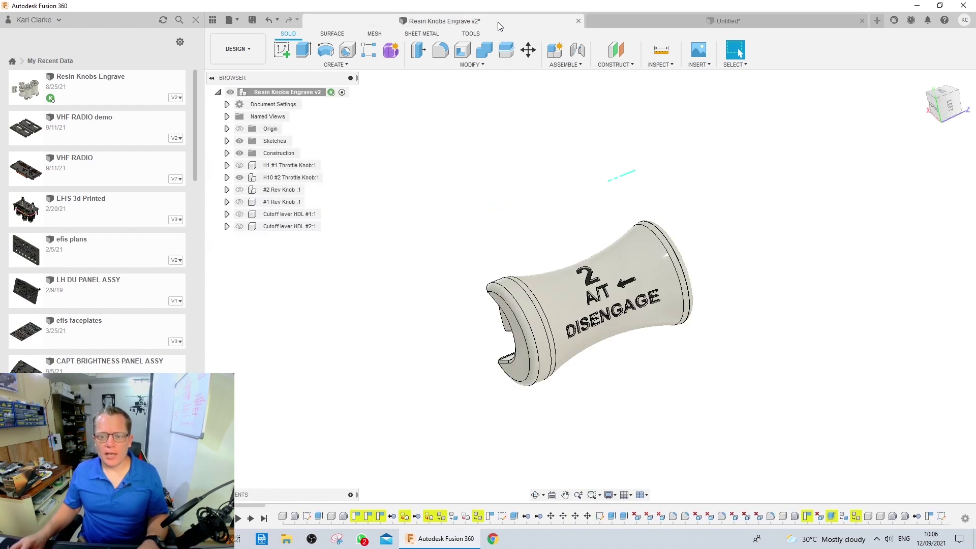
middle_click_drag(656, 409, 566, 353, "shift")
key("ctrl+Tab")
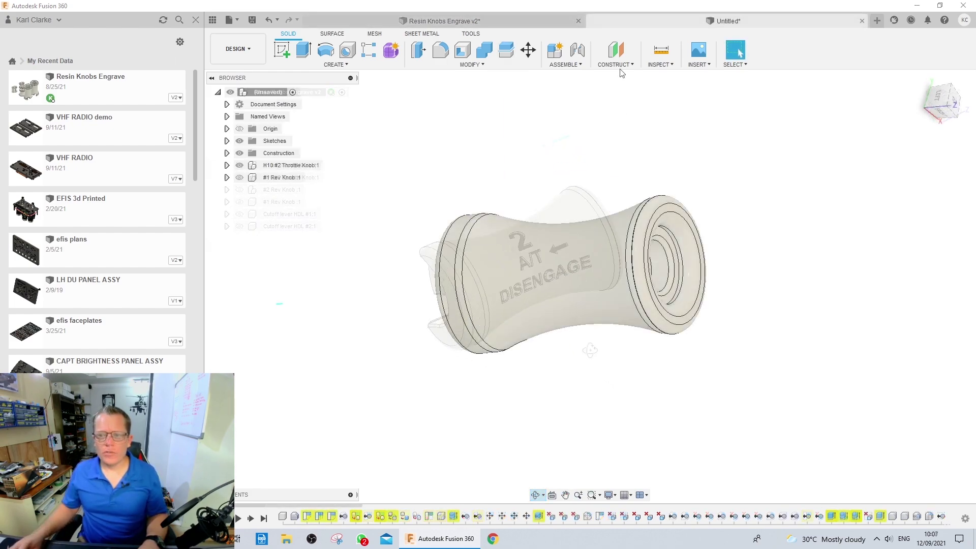
- Create a construction axis through the inner cylindrical face of the H10 #2 Throttle Knob's bore
left_click(621, 67)
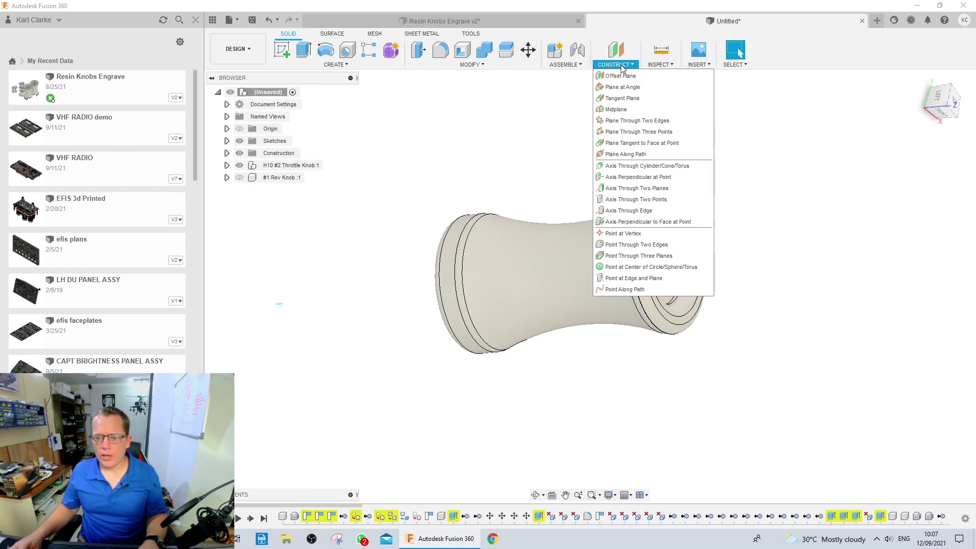
left_click(625, 165)
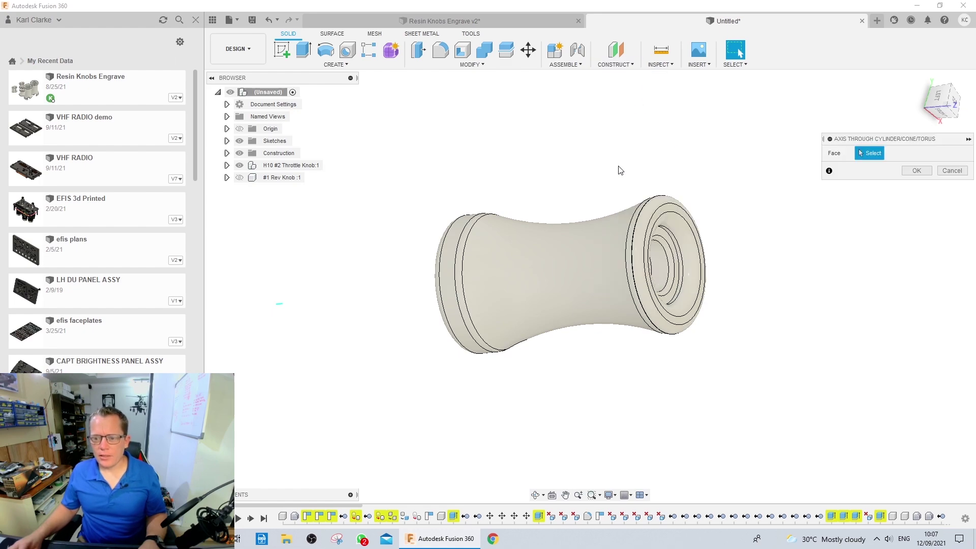
left_click(665, 266)
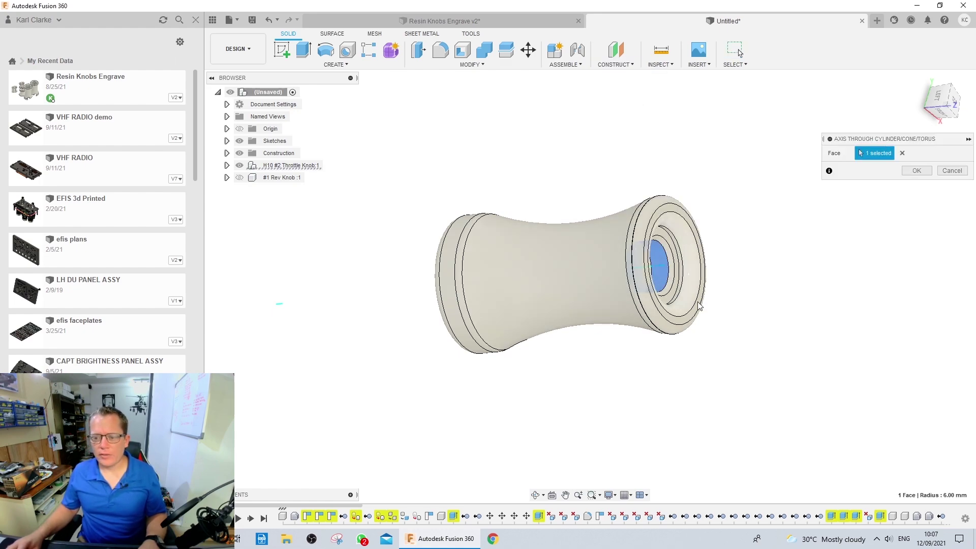
left_click(916, 172)
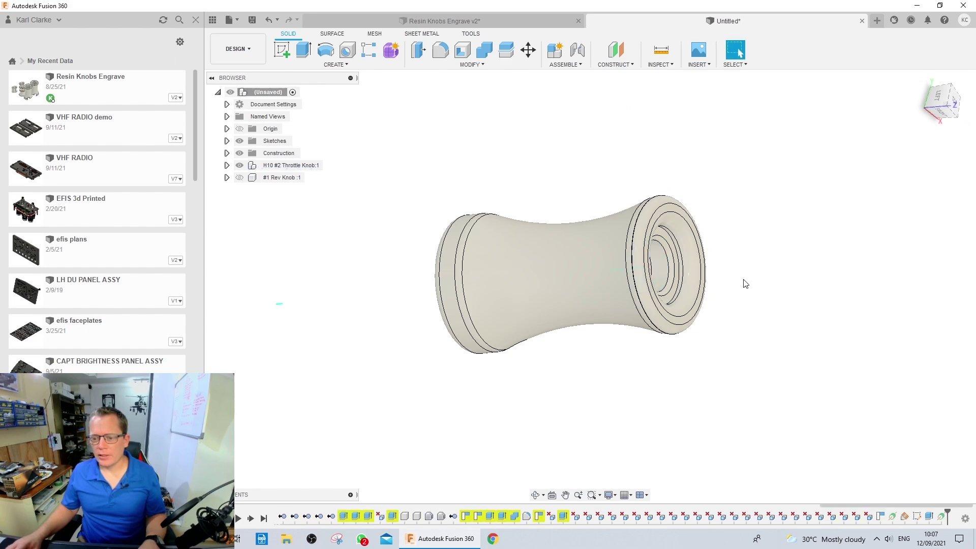
- Construct a plane at an angle about the new axis, rotated to face the lettering side of the throttle knob
middle_click_drag(744, 286, 608, 280, "shift")
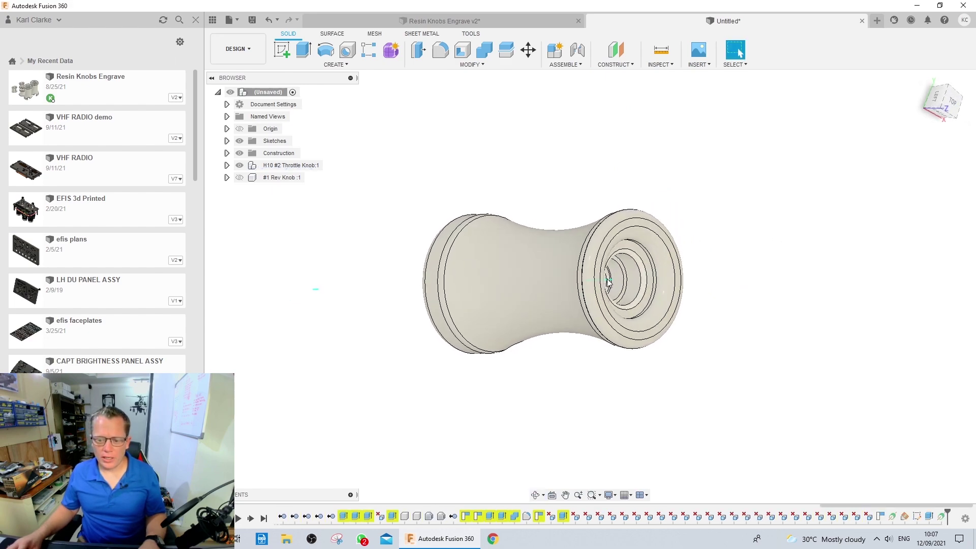
scroll(610, 283, "up", 5)
scroll(623, 339, "down", 6)
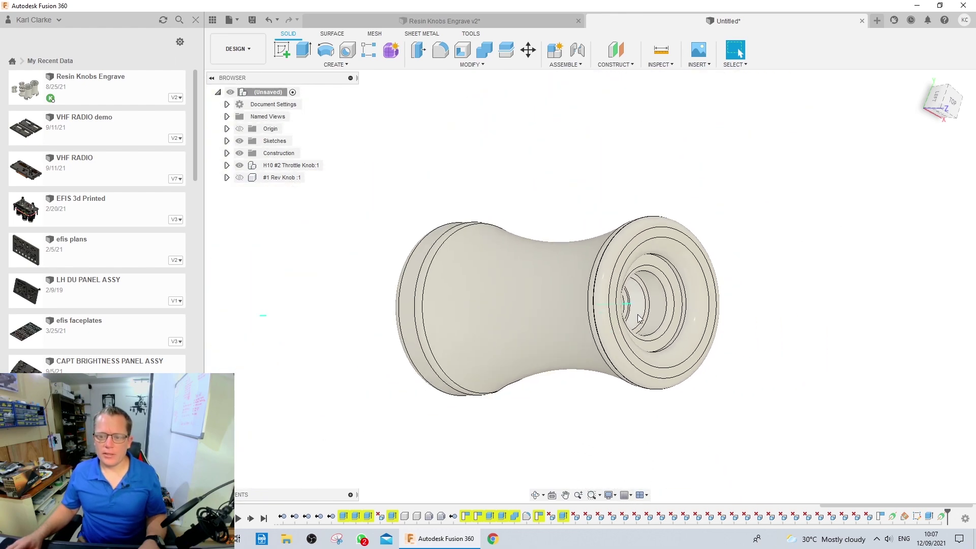
left_click(616, 64)
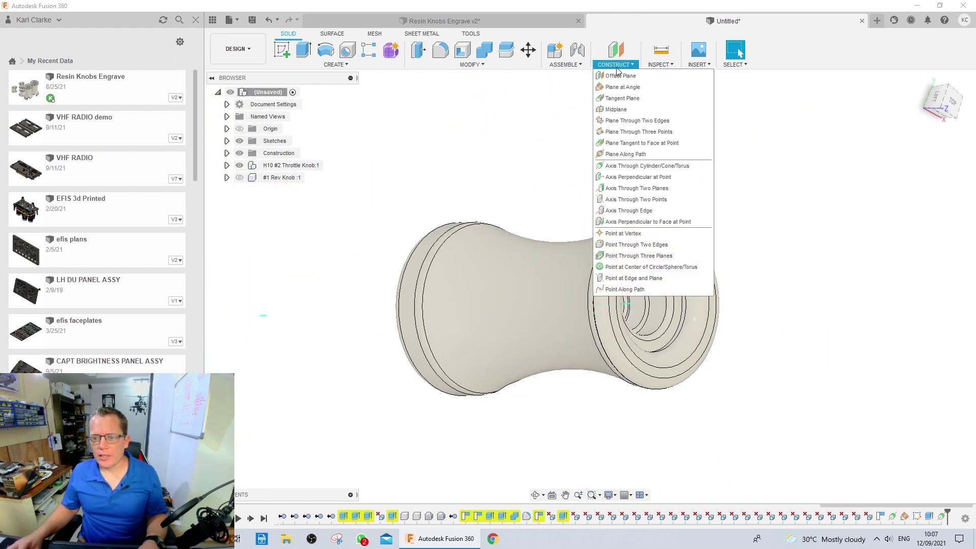
left_click(623, 87)
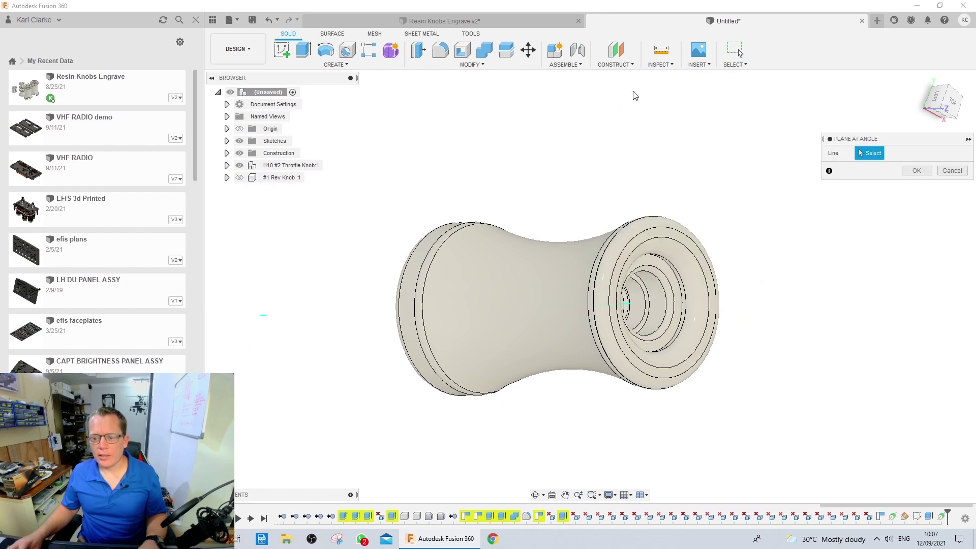
left_click(630, 306)
middle_click_drag(659, 357, 631, 254, "shift")
left_click_drag(631, 254, 563, 344)
middle_click_drag(564, 345, 630, 303, "shift")
left_click(917, 186)
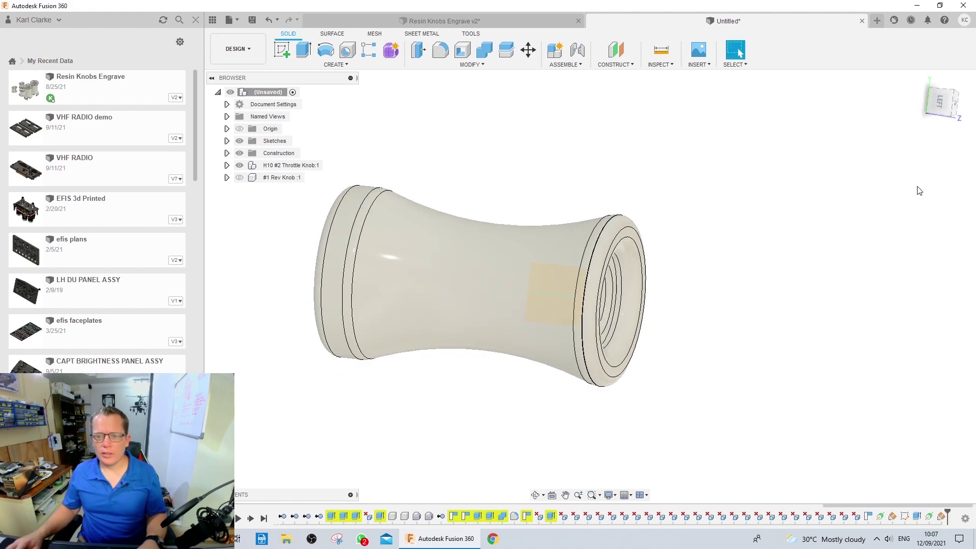
- Check the lettering in Resin Knobs Engrave v2 and start a sketch on the throttle knob's new angled plane
left_click(460, 21)
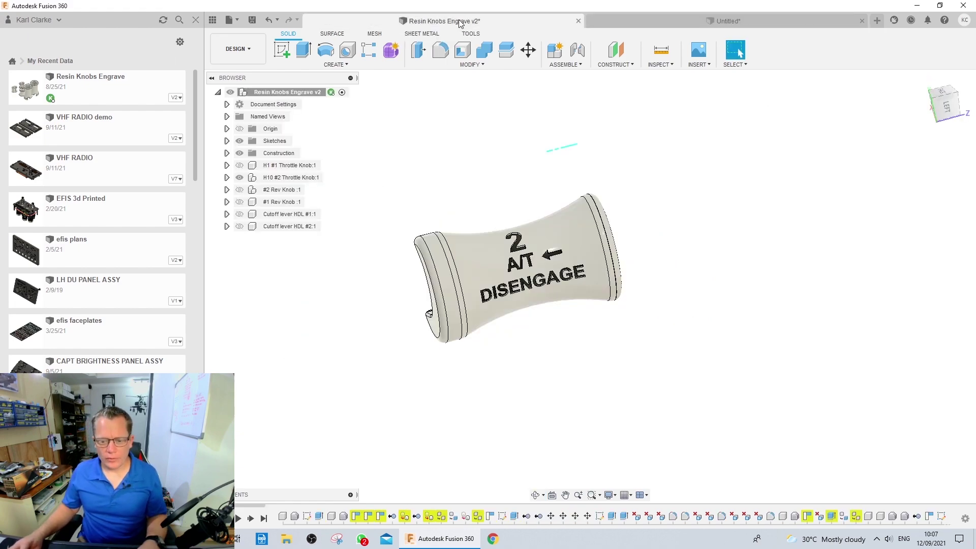
left_click(623, 21)
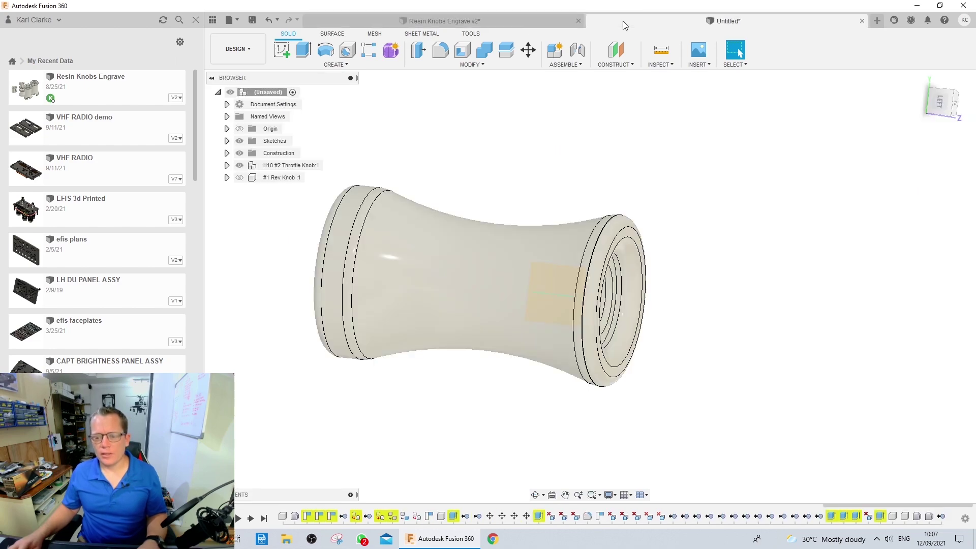
middle_click_drag(621, 316, 568, 315, "shift")
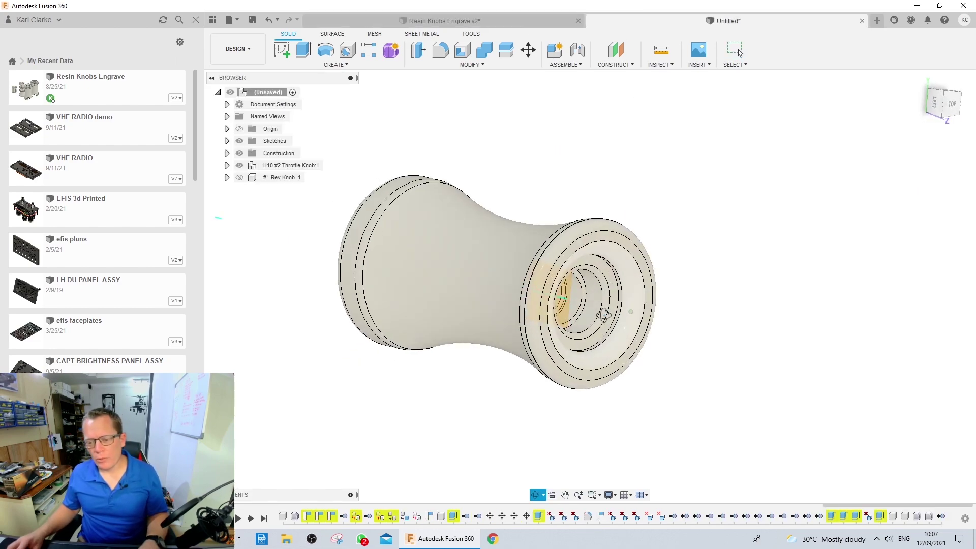
left_click(561, 311)
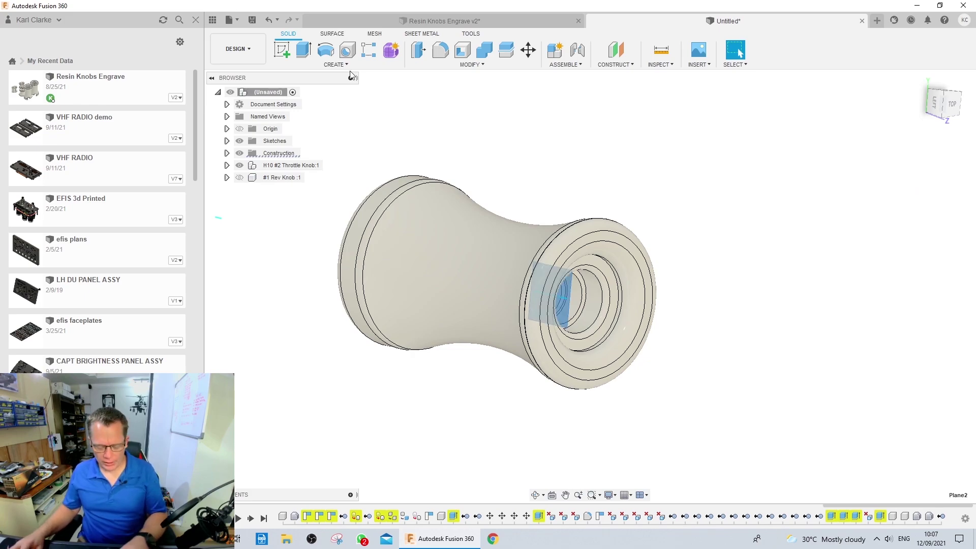
left_click(281, 49)
- Add bold sketch text reading A/T, 4 mm high, in a frame spanning the throttle knob's curved waist
mouse_move(689, 419)
middle_mouse_down("shift")
mouse_move(589, 517)
mouse_move(584, 544)
middle_mouse_up("shift")
left_click(414, 50)
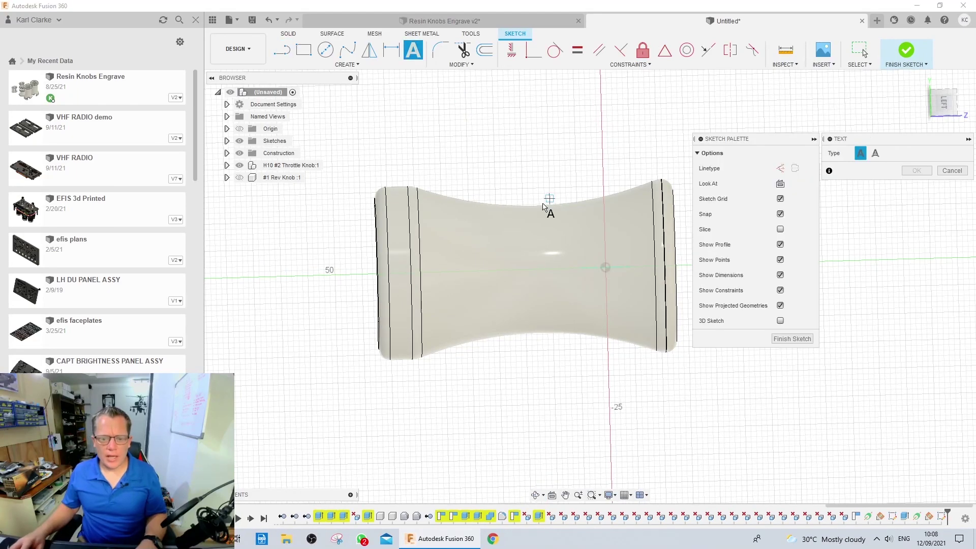
left_click(420, 218)
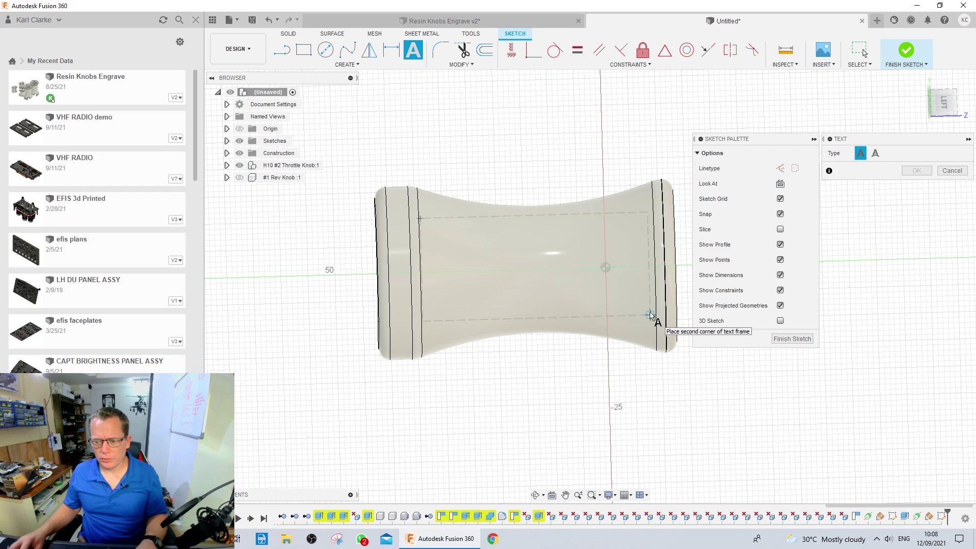
left_click(650, 315)
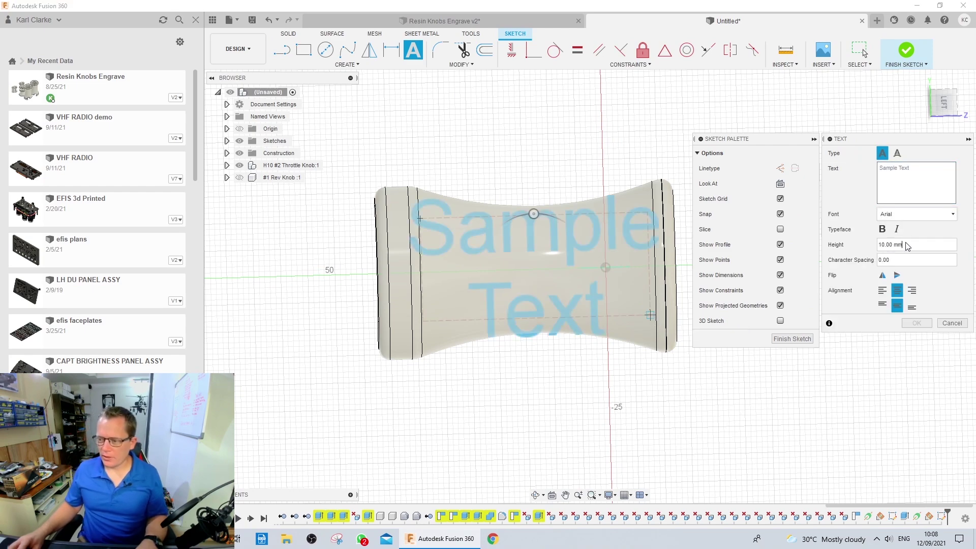
left_click_drag(908, 246, 879, 247)
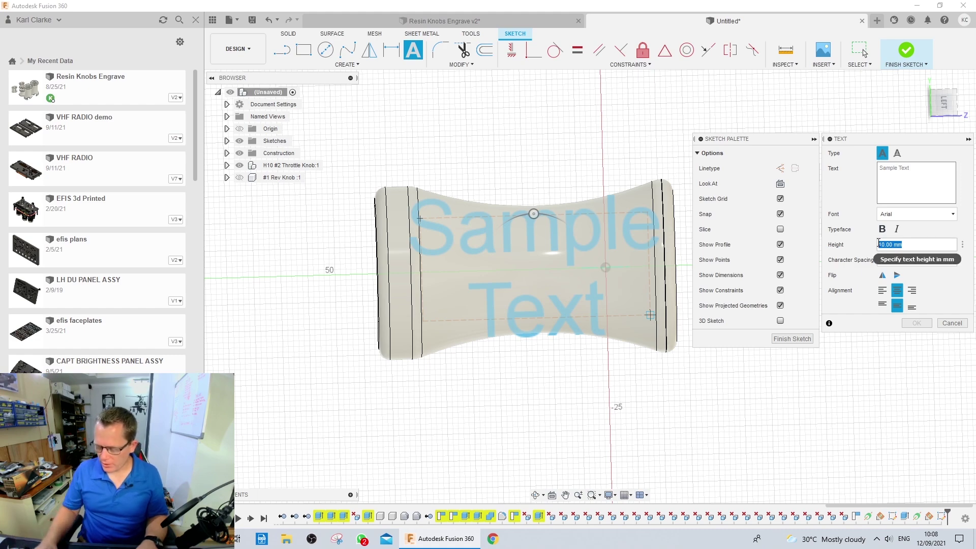
type("4")
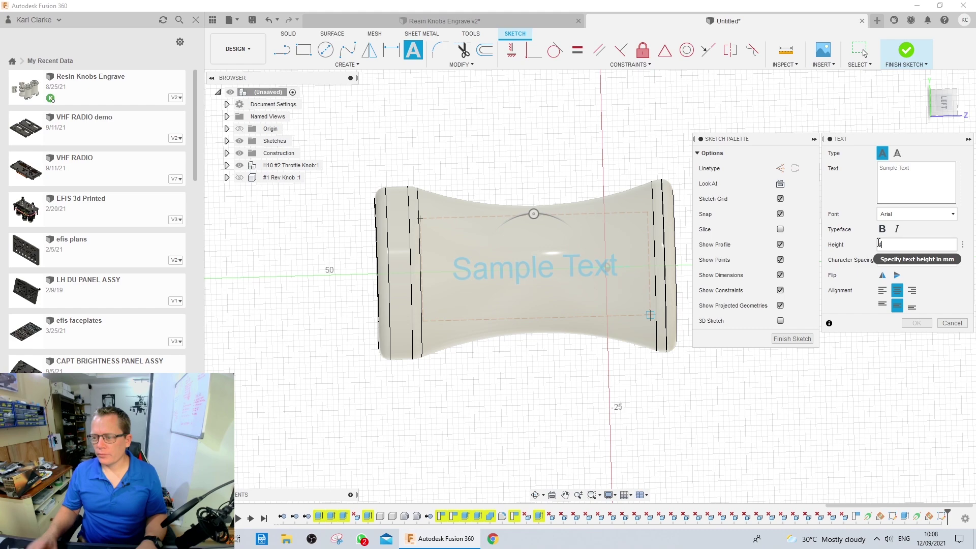
left_click(882, 230)
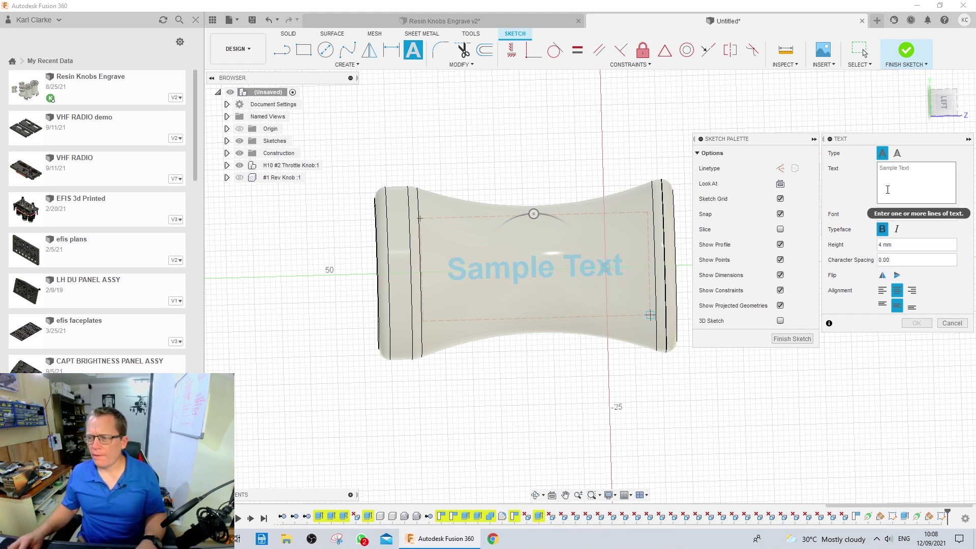
type("A/T")
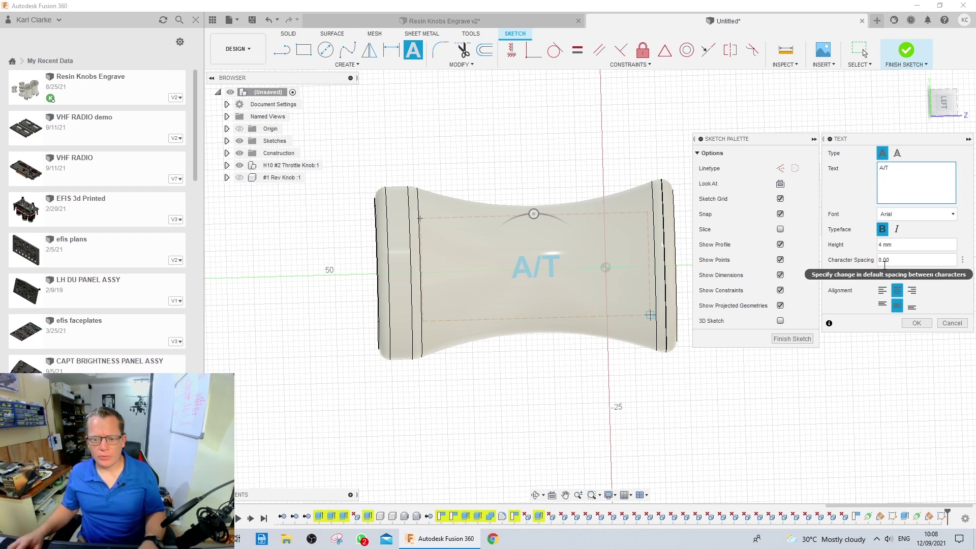
left_click(916, 322)
- Engrave the A/T text into the throttle knob by extruding it with the curved waist face as the start object
mouse_move(668, 402)
middle_mouse_down("shift")
mouse_move(599, 398)
mouse_move(649, 394)
middle_mouse_up("shift")
key("e")
left_click(552, 267)
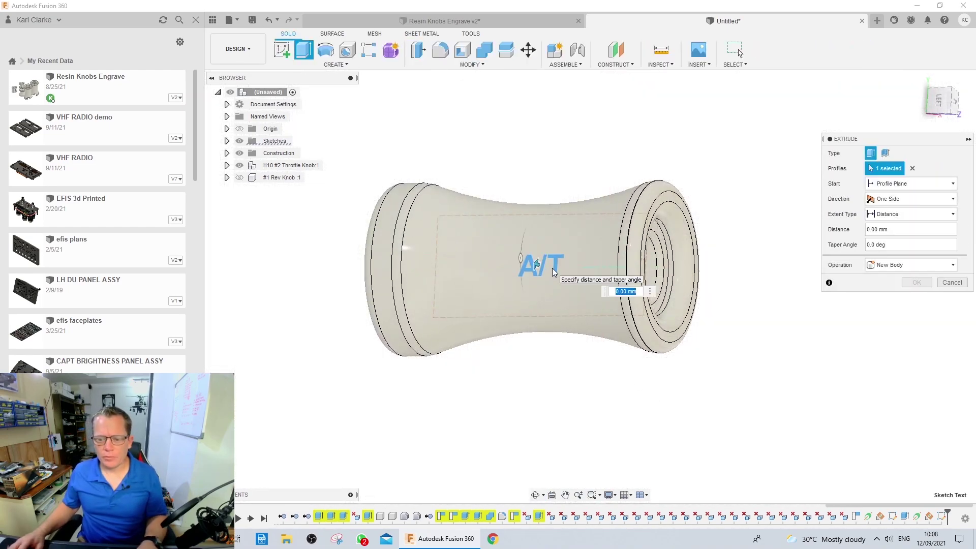
left_click(894, 184)
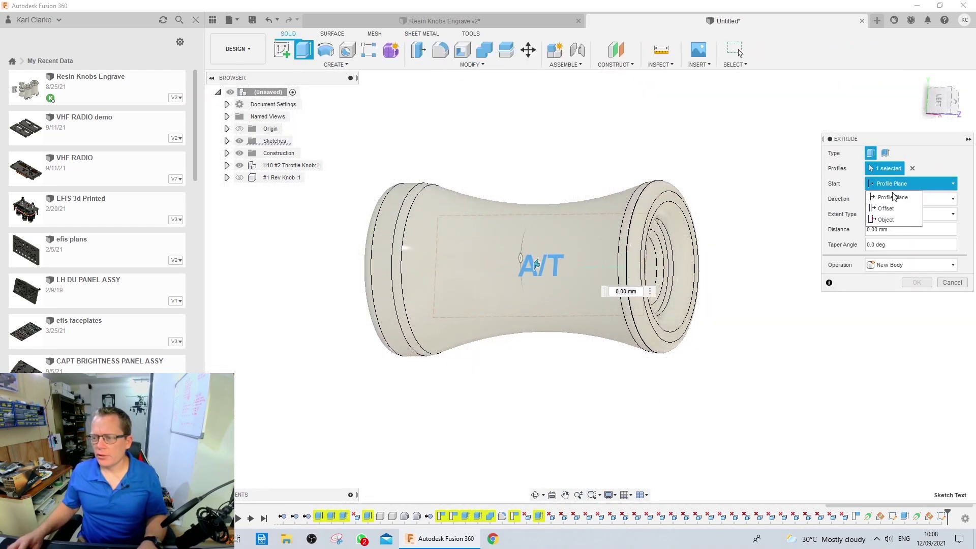
left_click(885, 219)
left_click(467, 239)
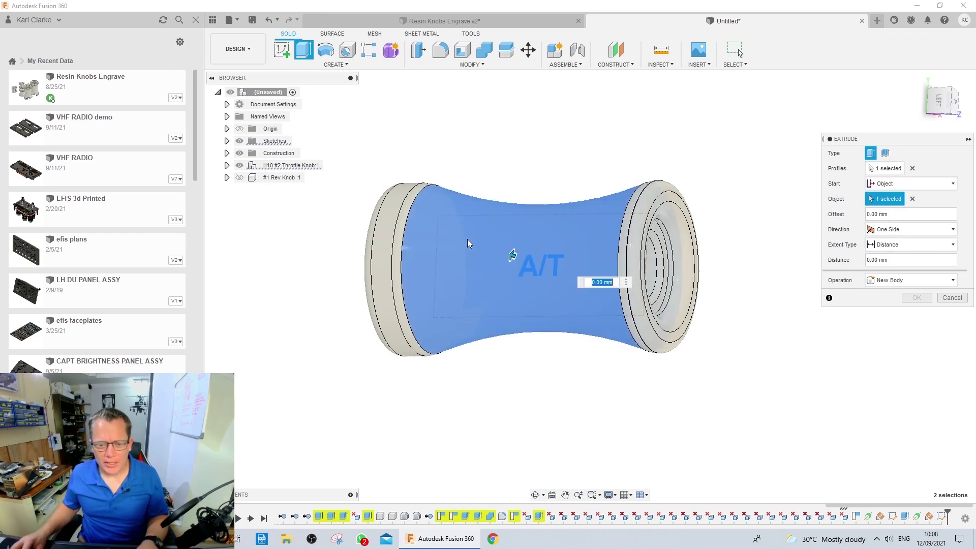
middle_click_drag(521, 323, 576, 328, "shift")
middle_click_drag(549, 256, 529, 245, "shift")
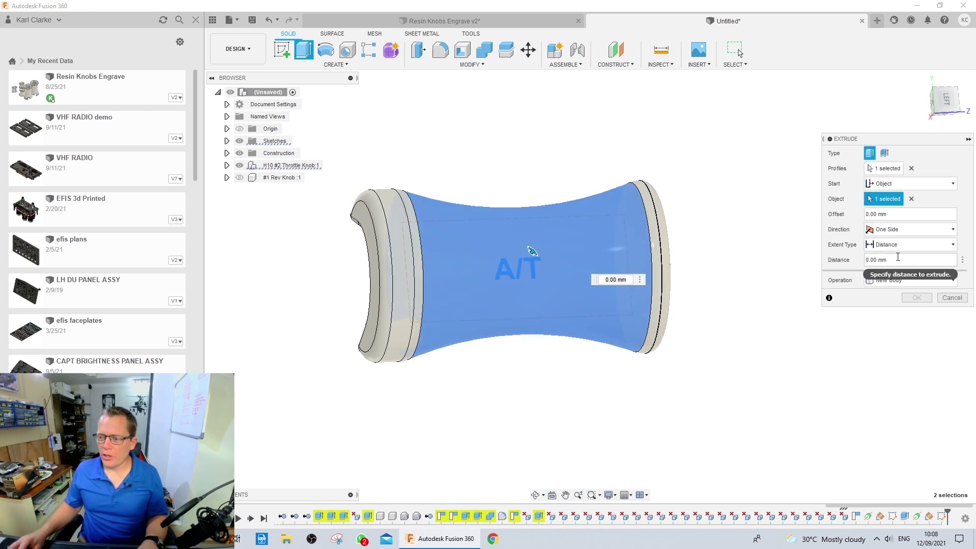
left_click(865, 259)
key("Return")
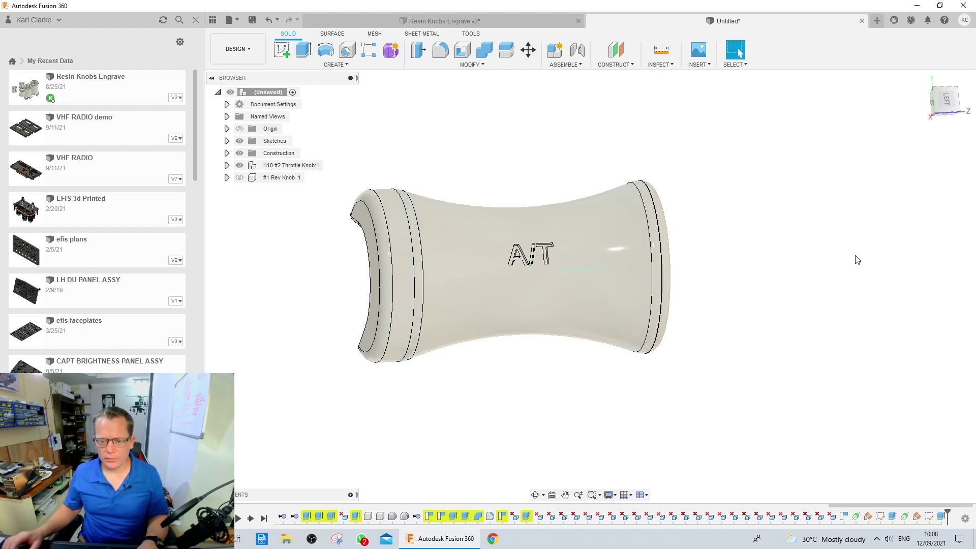
middle_click_drag(509, 299, 548, 301, "shift")
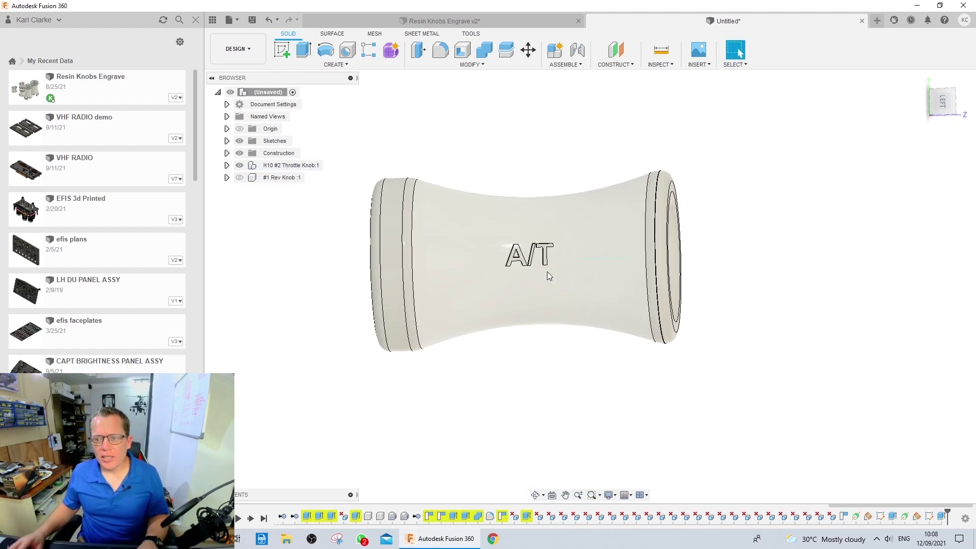
- Construct another plane at an angle about the knob's bore axis, rotated to face the area above the A/T lettering
mouse_move(552, 257)
middle_mouse_down("shift")
mouse_move(614, 281)
mouse_move(565, 263)
middle_mouse_up("shift")
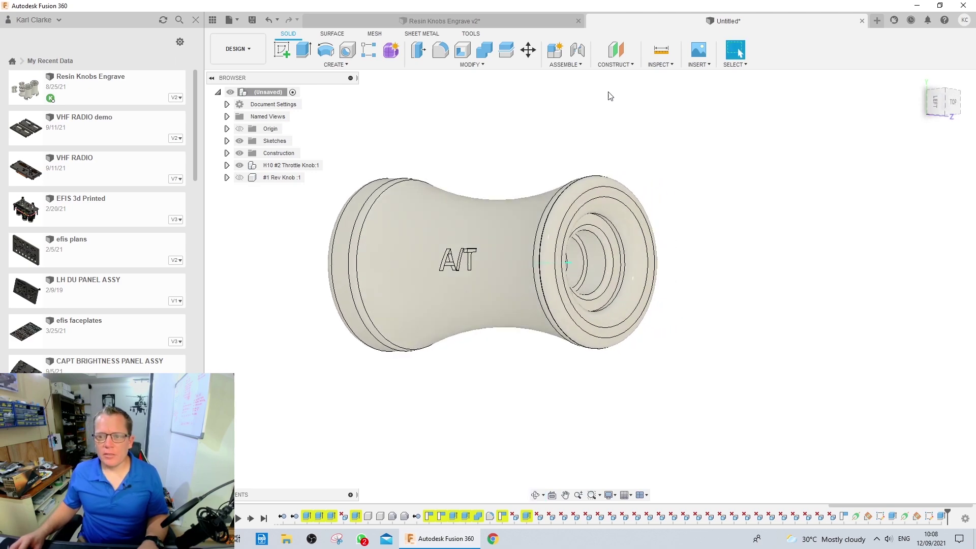
left_click(629, 66)
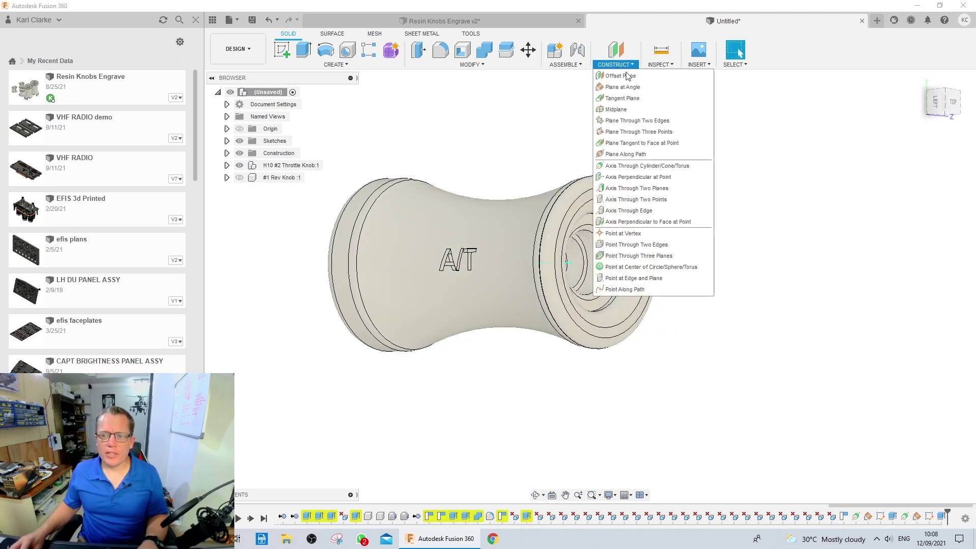
left_click(619, 84)
left_click(571, 264)
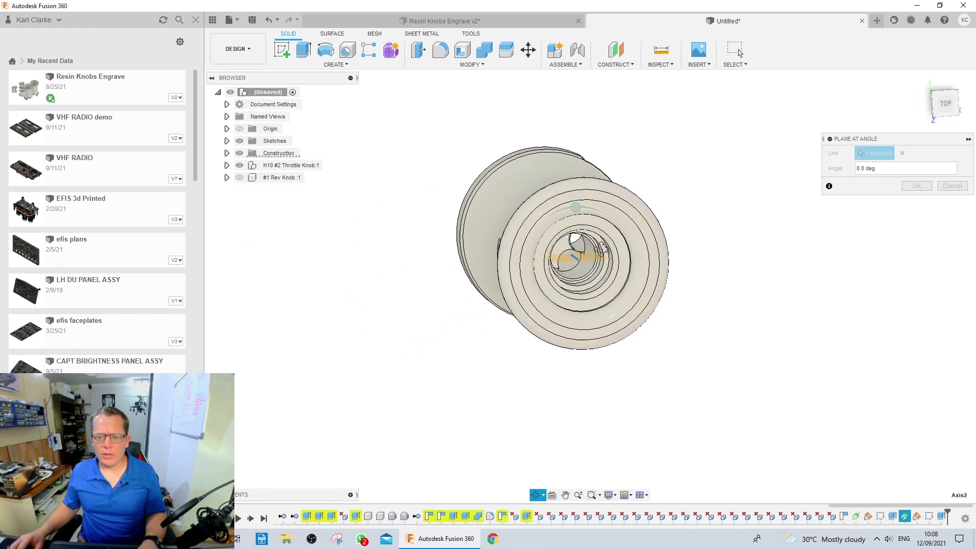
middle_click_drag(578, 204, 567, 212, "shift")
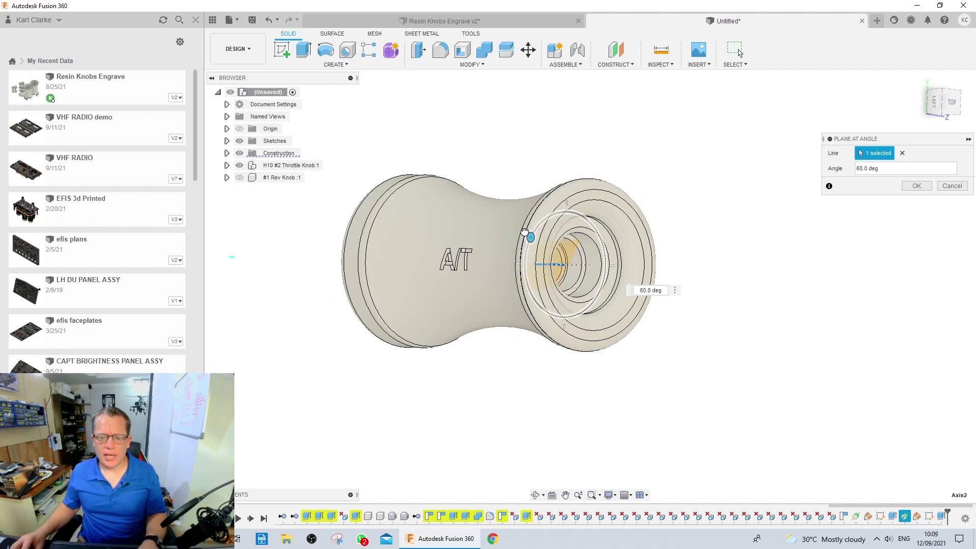
middle_click_drag(525, 232, 661, 267, "shift")
middle_click_drag(661, 267, 624, 238, "shift")
left_click(914, 186)
- Sketch on the new angled plane and add bold text reading 2, 7 mm high, above the A/T lettering
left_click(627, 244)
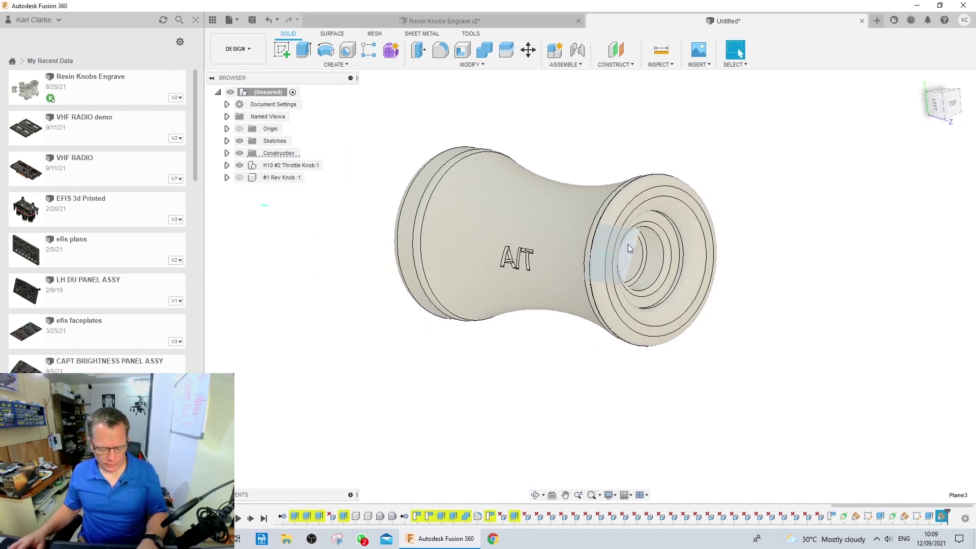
key("s")
mouse_move(627, 244)
middle_mouse_down("shift")
mouse_move(661, 407)
mouse_move(704, 499)
mouse_move(635, 356)
mouse_move(523, 212)
mouse_move(599, 234)
mouse_move(586, 218)
mouse_move(595, 249)
middle_mouse_up("shift")
key("l")
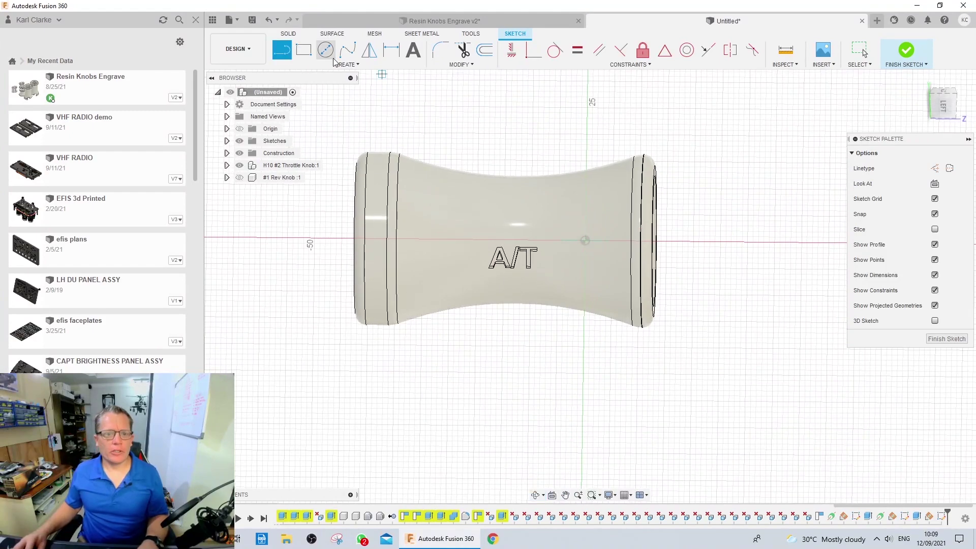
left_click(412, 51)
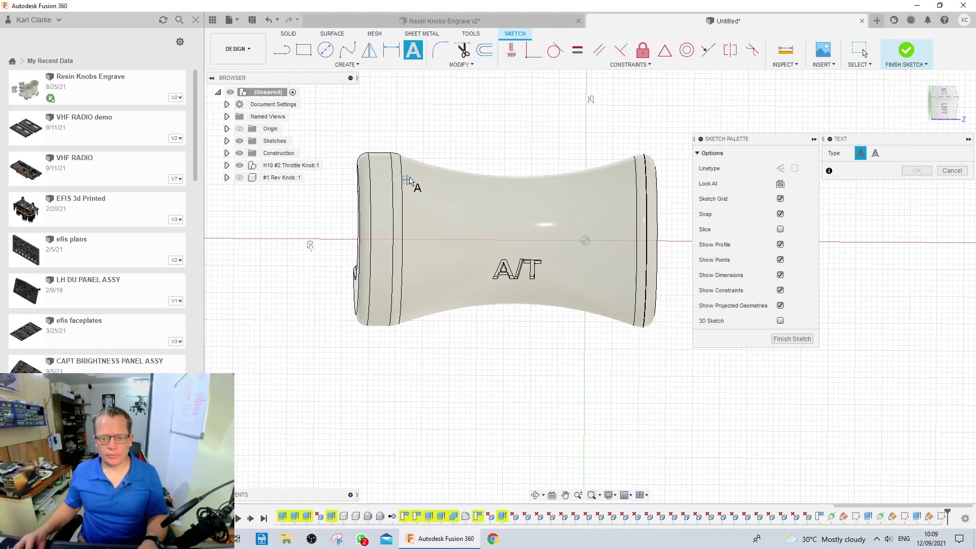
left_click(622, 256)
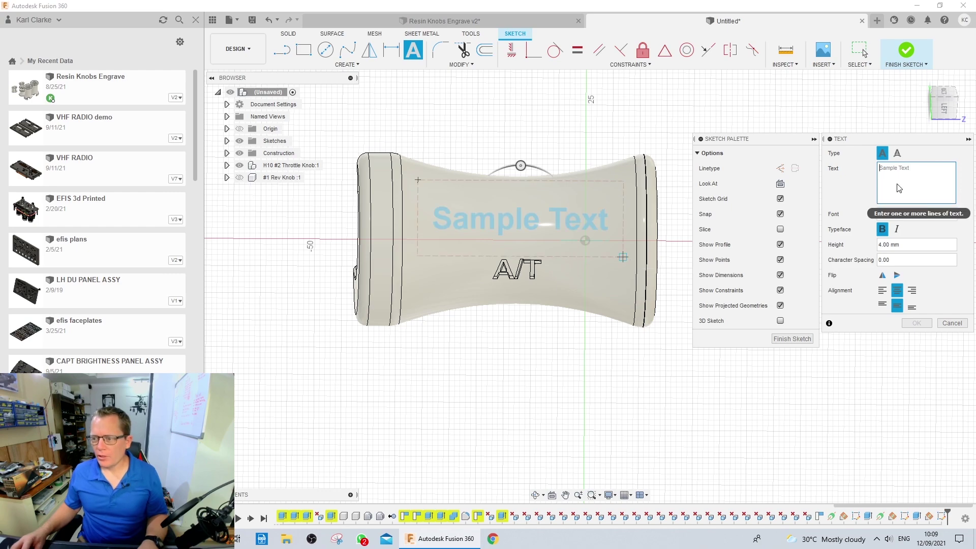
type("2")
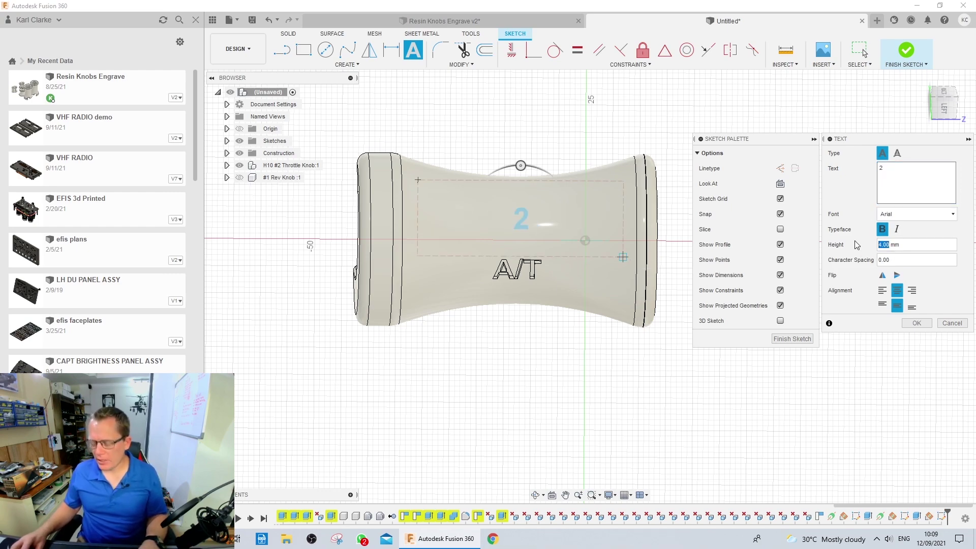
type("7")
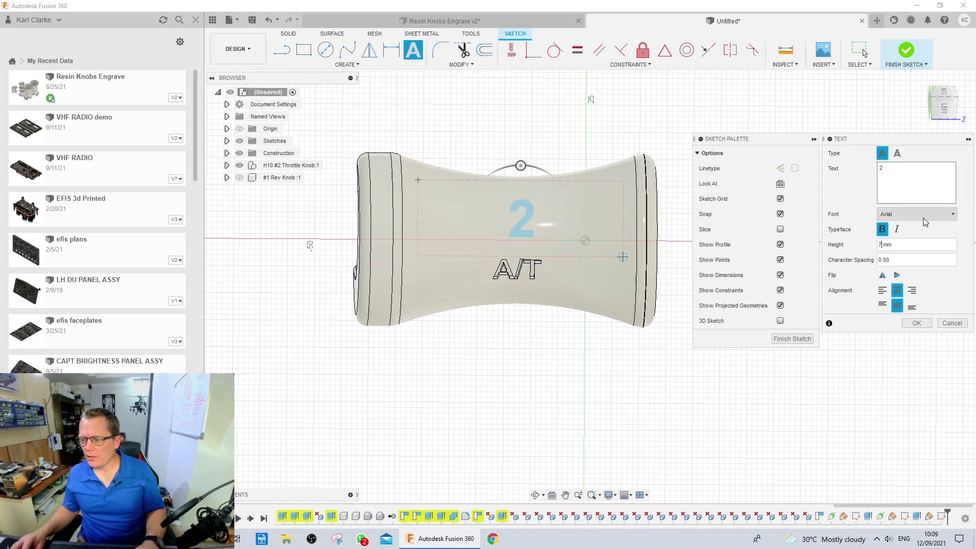
left_click(918, 324)
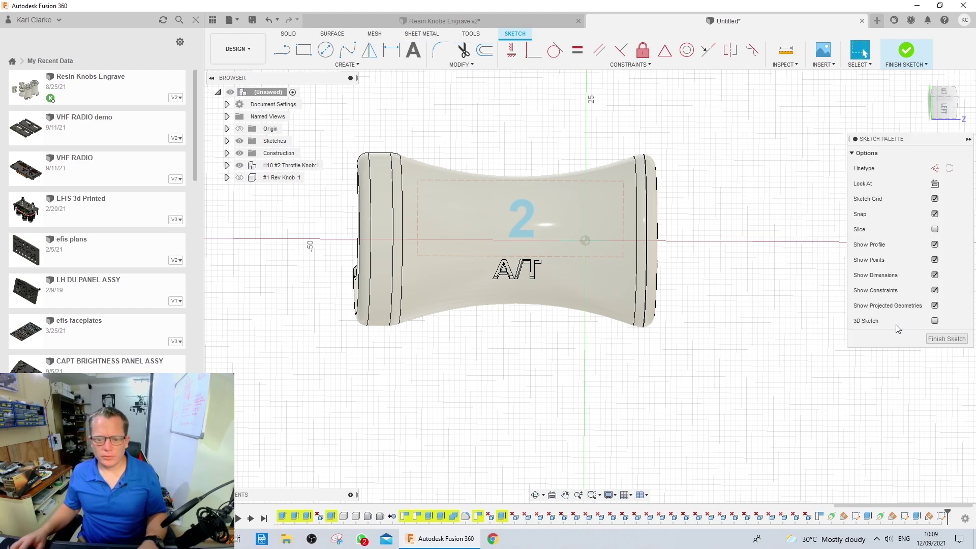
- Extrude the 2 text as a -1 mm cut, using the knob's curved waist face as the start object
middle_click_drag(571, 386, 540, 370, "shift")
key("e")
left_click(536, 218)
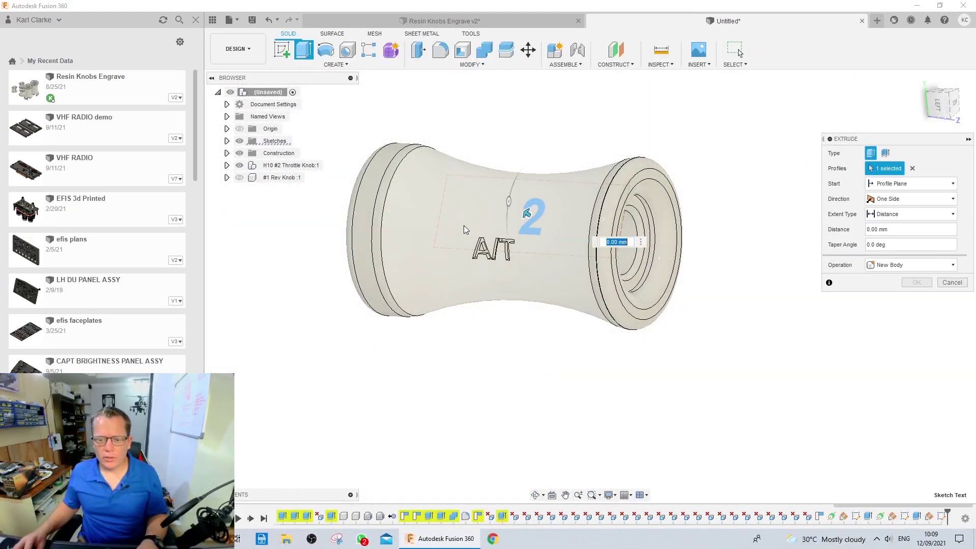
left_click(919, 183)
left_click(913, 224)
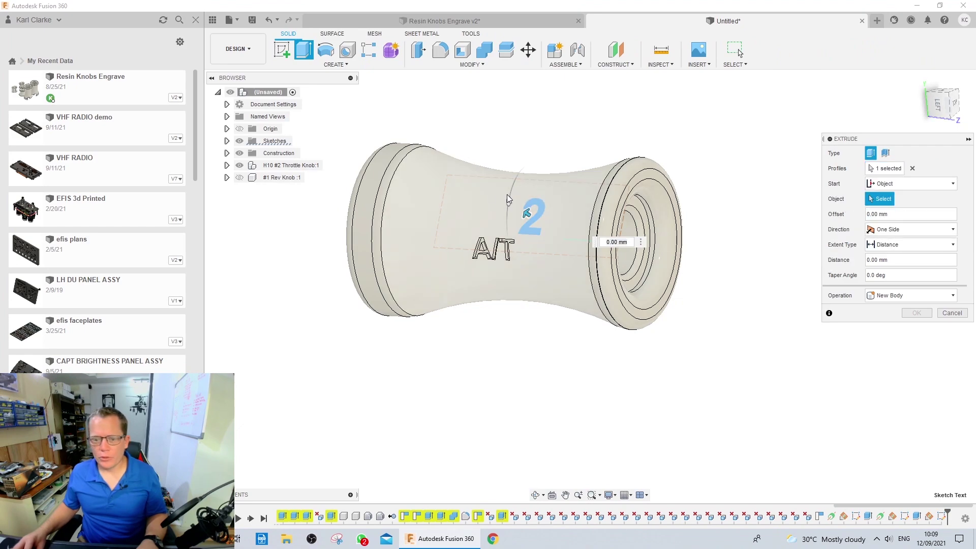
left_click(438, 198)
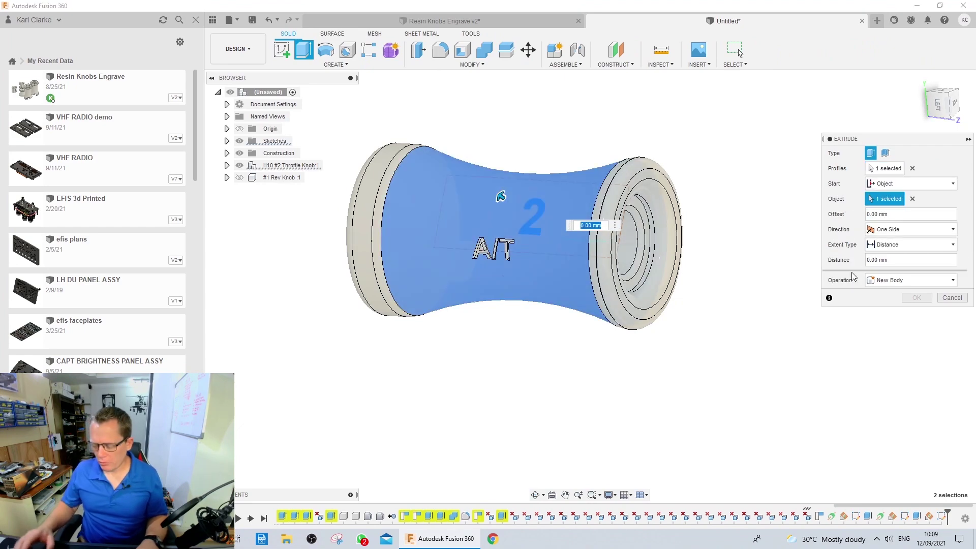
key("Return")
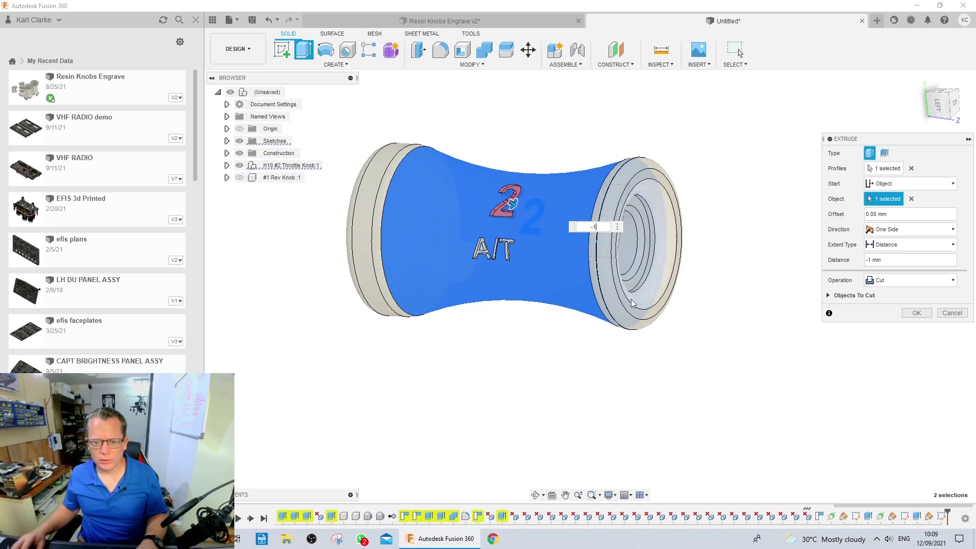
middle_click_drag(585, 244, 518, 276, "shift")
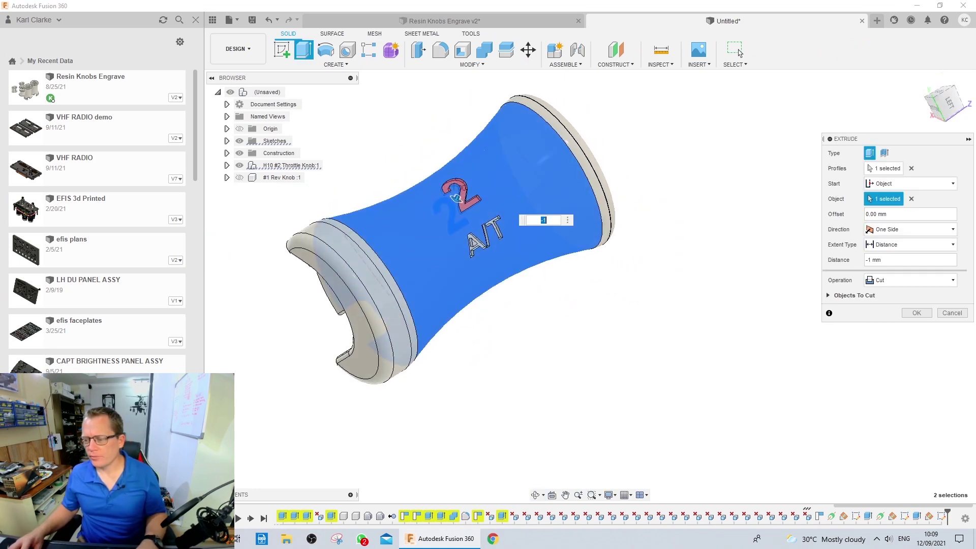
left_click(918, 312)
middle_click_drag(593, 312, 574, 318, "shift")
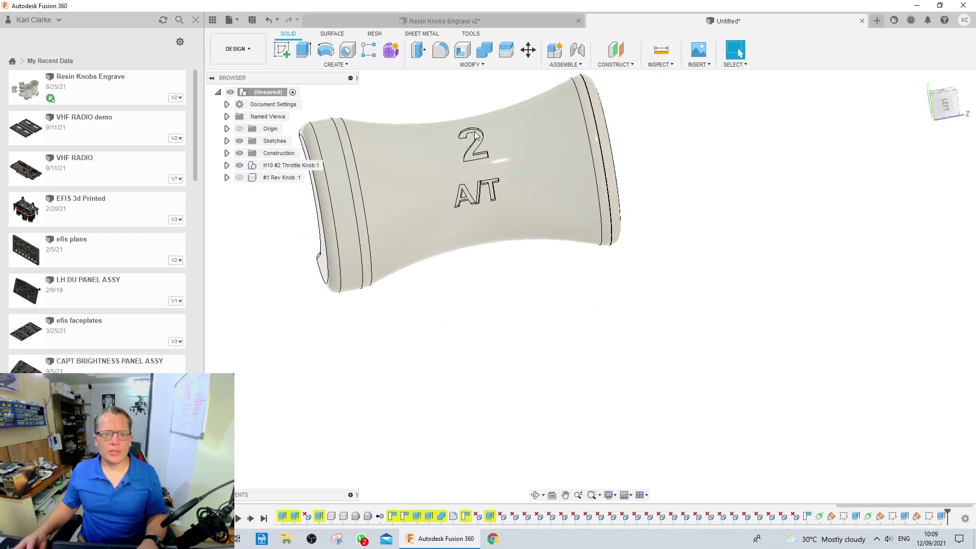
- Check the reference lettering in Resin Knobs Engrave v2, and show Sketch3 with the text 2 on the throttle knob
left_click(486, 20)
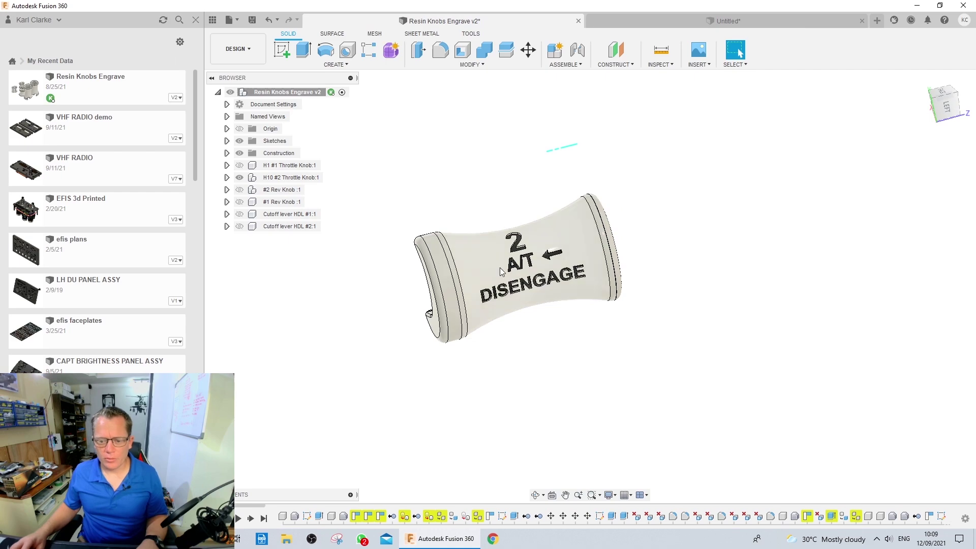
left_click(660, 27)
middle_click_drag(473, 211, 525, 374, "shift")
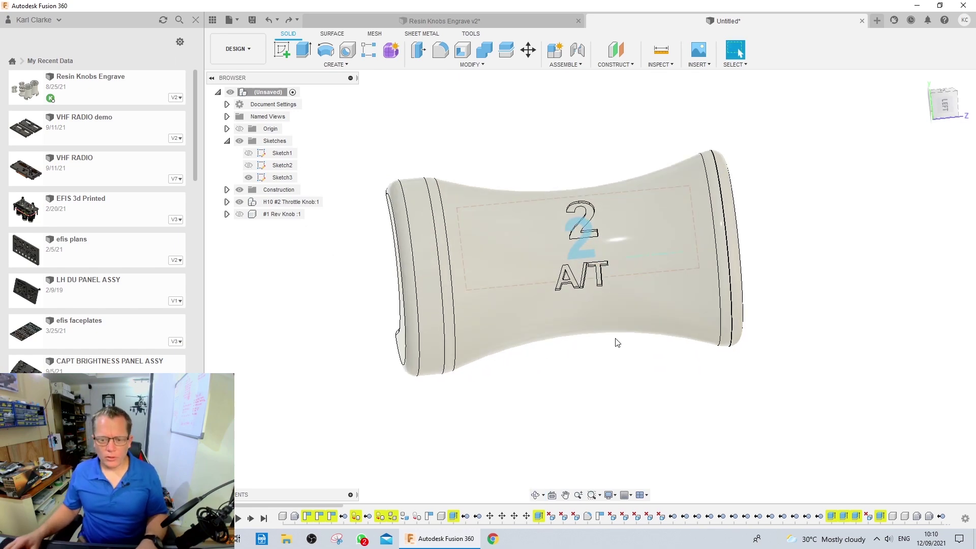
mouse_move(538, 340)
middle_mouse_down("shift")
mouse_move(547, 331)
mouse_move(534, 341)
middle_mouse_up("shift")
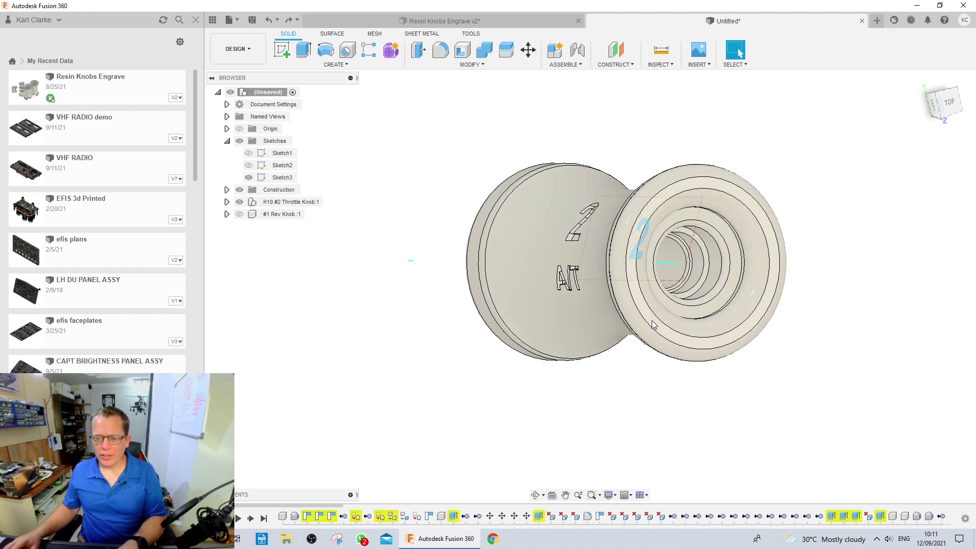
mouse_move(669, 361)
middle_mouse_down("shift")
mouse_move(604, 227)
mouse_move(644, 316)
mouse_move(570, 293)
middle_mouse_up("shift")
- Use Move to shift the text 2 in Sketch3 slightly and fine-tune its placement relative to the A/T lettering
key("m")
left_click_drag(582, 164, 583, 178)
left_click_drag(610, 209, 603, 212)
middle_click_drag(574, 308, 595, 304, "shift")
left_click(917, 323)
scroll(899, 333, "down", 2)
middle_click_drag(577, 373, 551, 405, "shift")
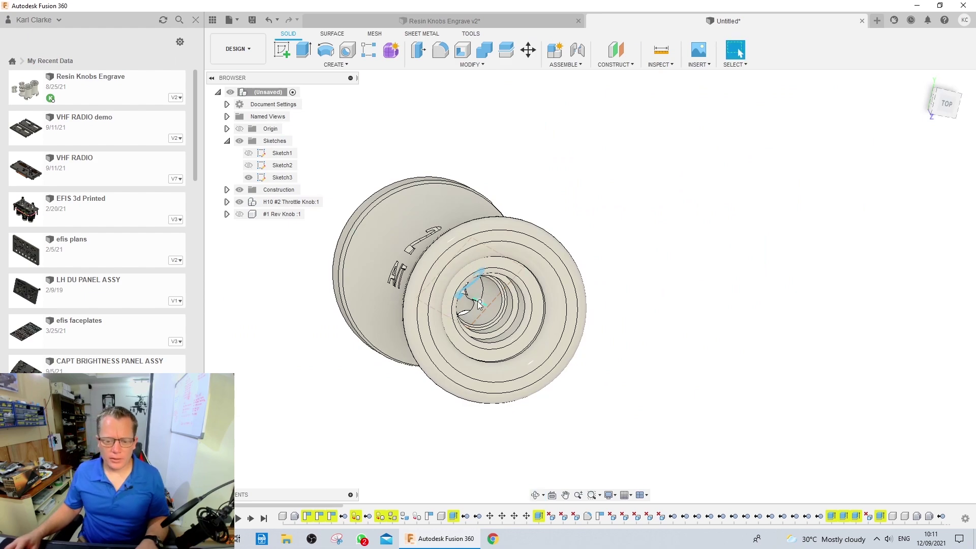
scroll(587, 336, "up", 3)
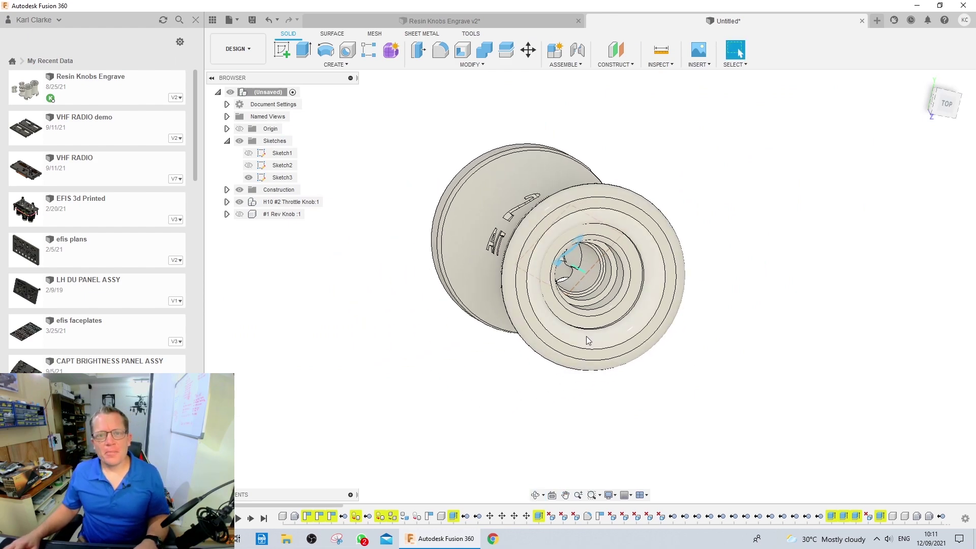
- Create a construction plane at a 120-degree angle about the throttle knob's lengthwise axis for the third line of lettering
scroll(587, 336, "up", 5)
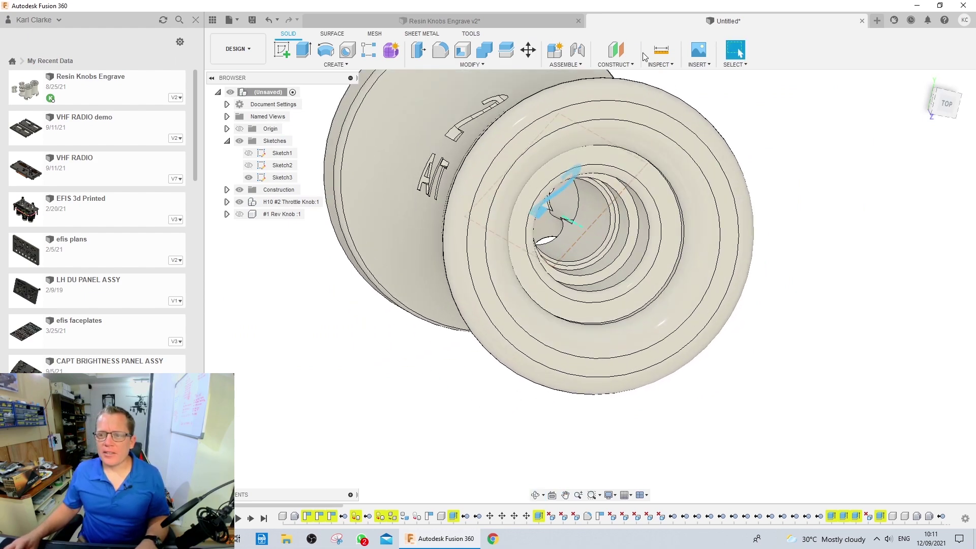
left_click(624, 65)
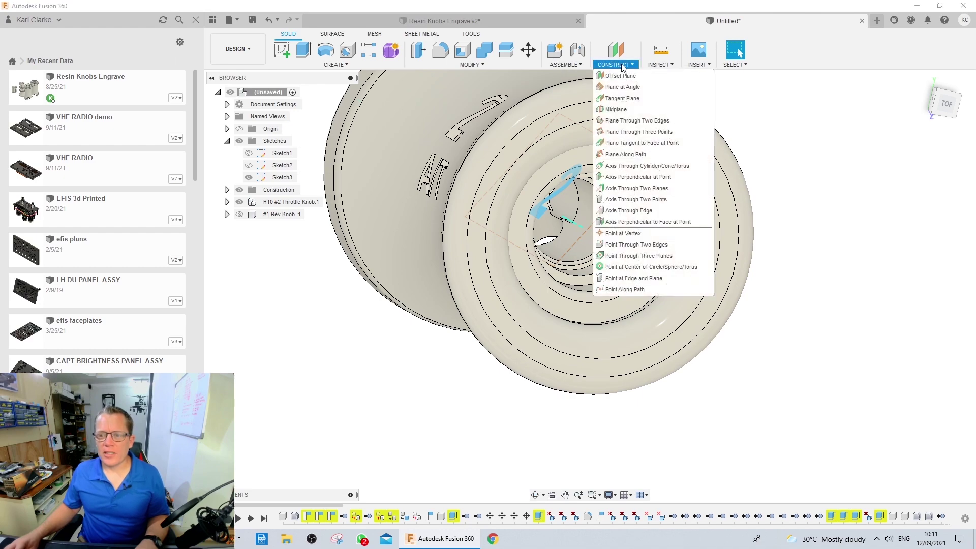
left_click(632, 88)
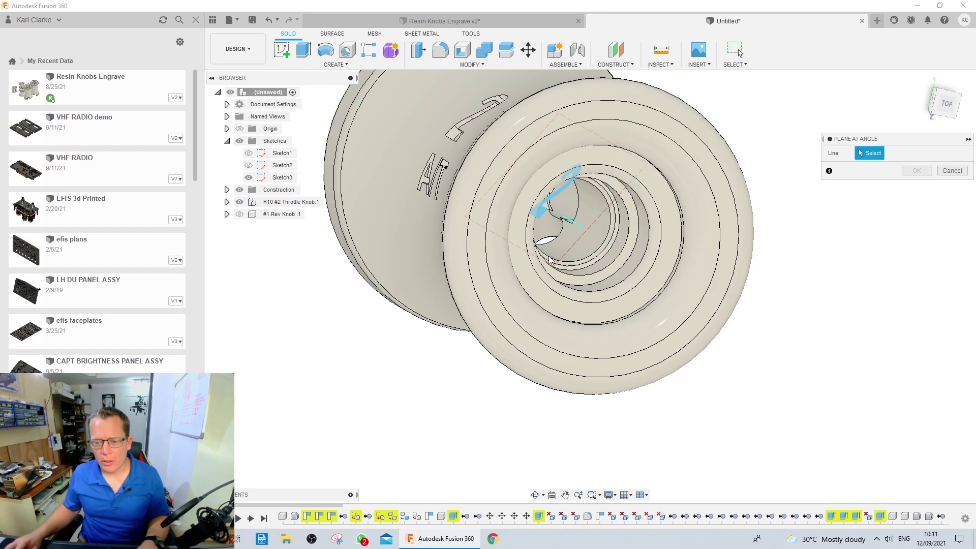
left_click(568, 225)
middle_click_drag(569, 226, 599, 302, "shift")
left_click_drag(580, 181, 500, 247)
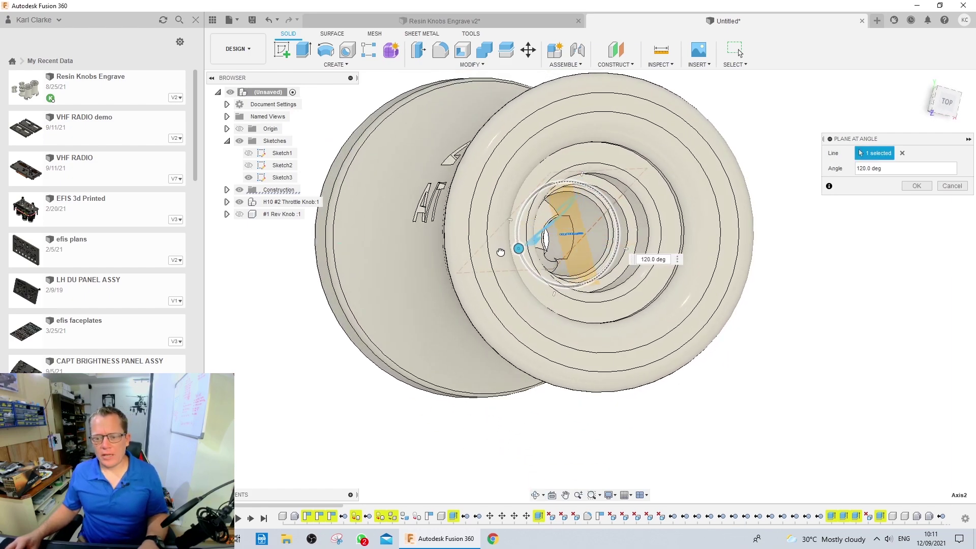
middle_click_drag(500, 252, 552, 319, "shift")
left_click(916, 186)
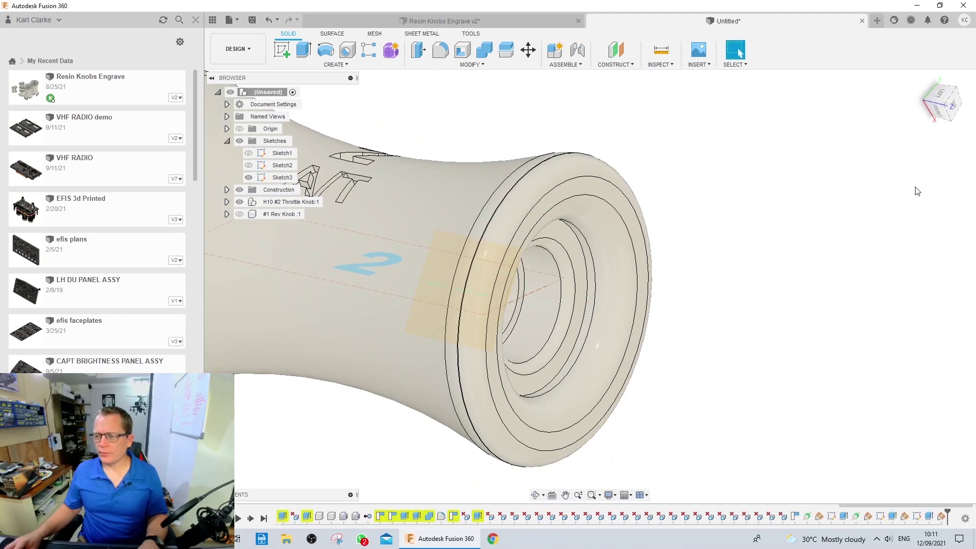
- Sketch on the new 120-degree plane and add bold text reading DISENGAGE, 4 mm high, across the knob's waist
middle_click_drag(635, 326, 615, 277, "shift")
left_click(617, 248)
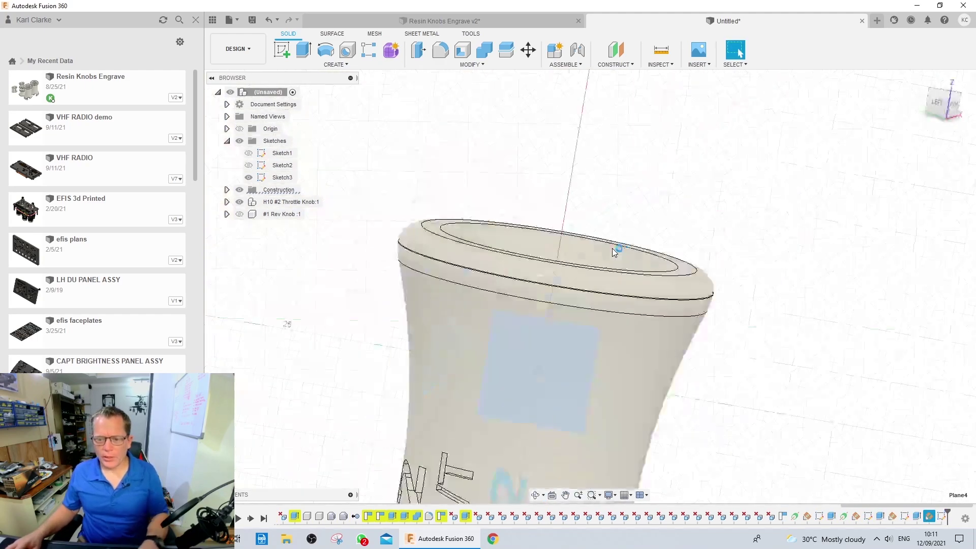
mouse_move(605, 275)
middle_mouse_down("shift")
mouse_move(661, 297)
mouse_move(464, 397)
mouse_move(503, 398)
mouse_move(451, 526)
mouse_move(410, 405)
mouse_move(254, 469)
mouse_move(300, 431)
mouse_move(264, 446)
mouse_move(295, 450)
mouse_move(285, 438)
mouse_move(431, 418)
mouse_move(630, 303)
mouse_move(635, 310)
mouse_move(620, 320)
mouse_move(618, 312)
middle_mouse_up("shift")
left_click(420, 57)
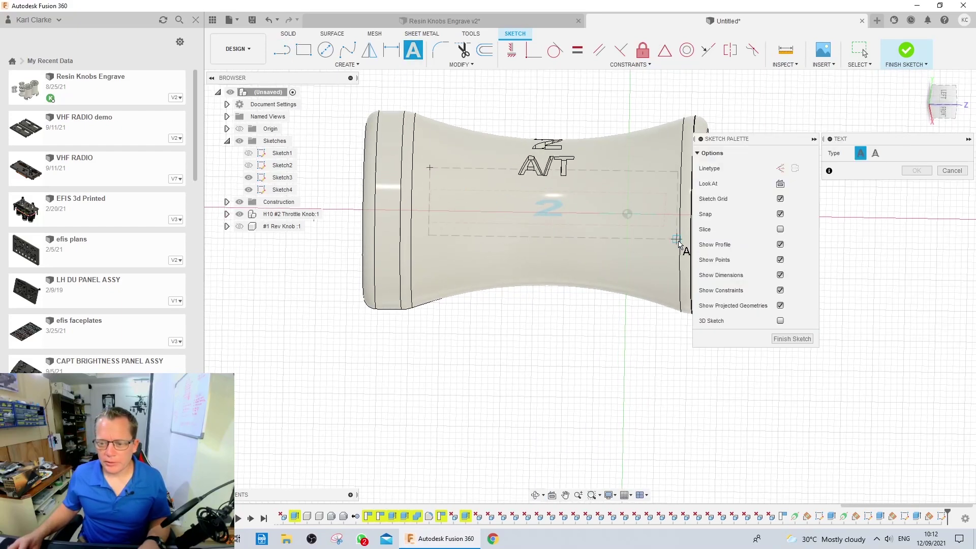
left_click(675, 250)
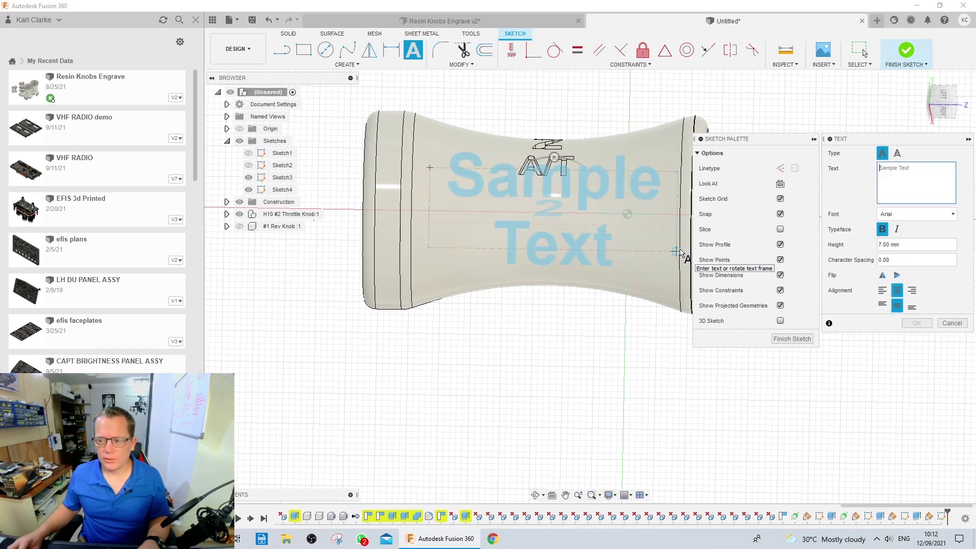
double_click(891, 245)
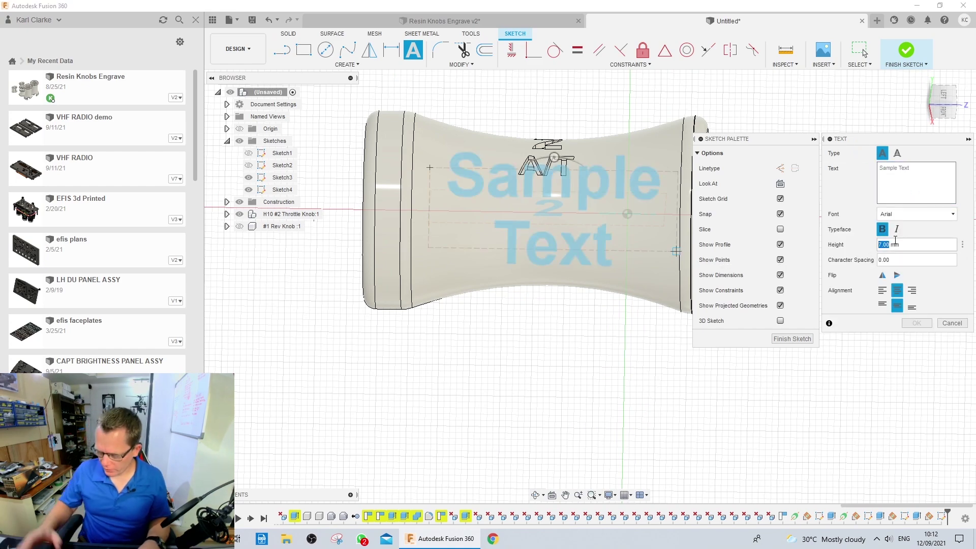
key("Return")
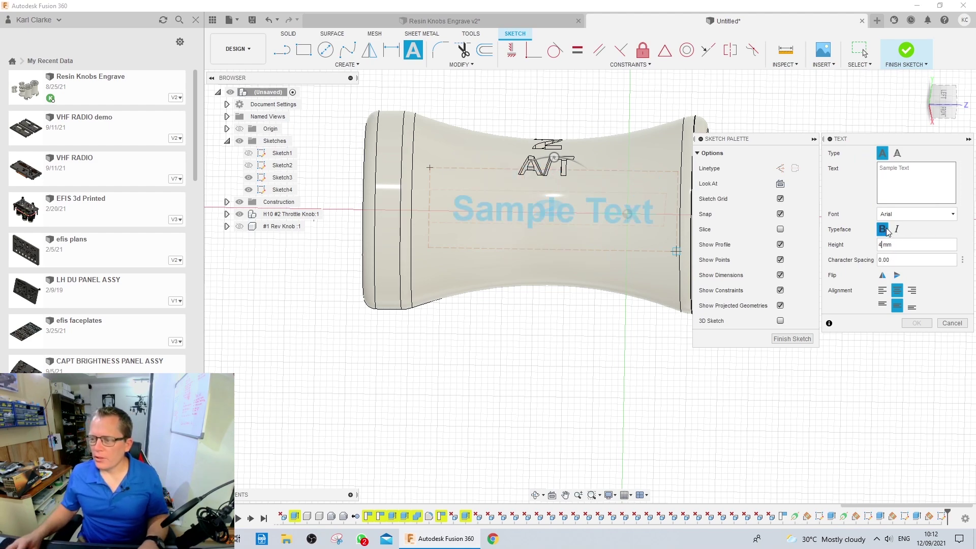
left_click(883, 171)
type("DISENGAGW")
key("BackSpace")
type("E")
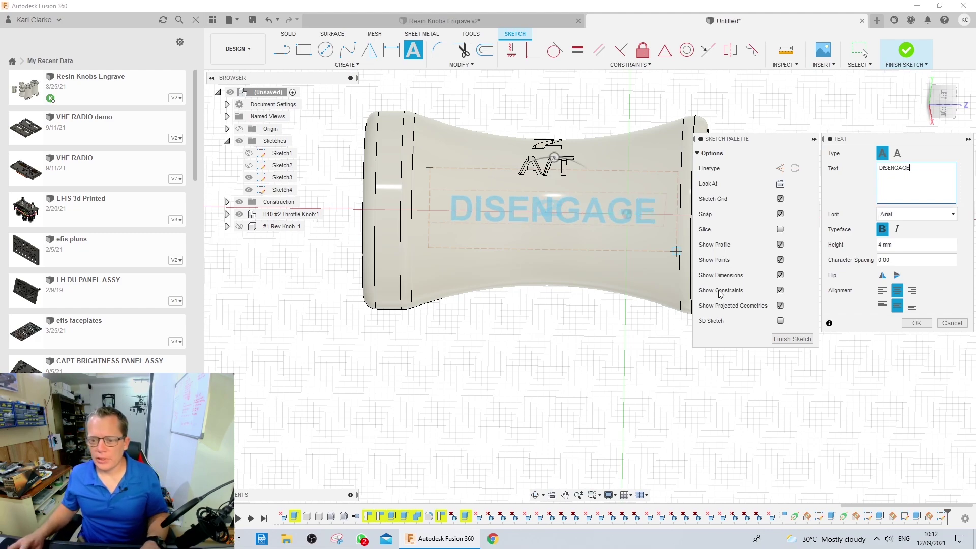
left_click(918, 323)
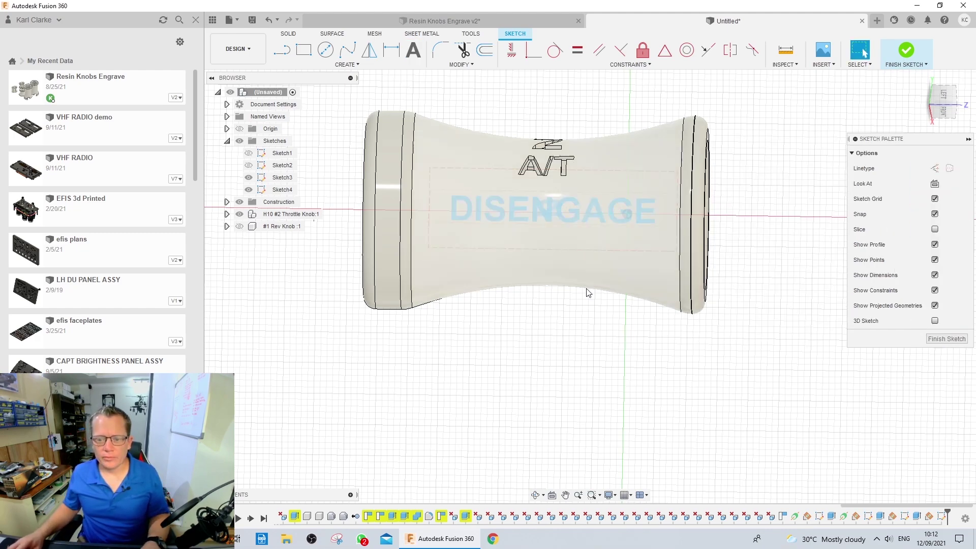
- Extrude the DISENGAGE text as a -1 mm cut, using the knob's curved waist face as the start object
mouse_move(553, 290)
middle_mouse_down("shift")
mouse_move(364, 214)
mouse_move(387, 218)
middle_mouse_up("shift")
key("e")
left_click(636, 212)
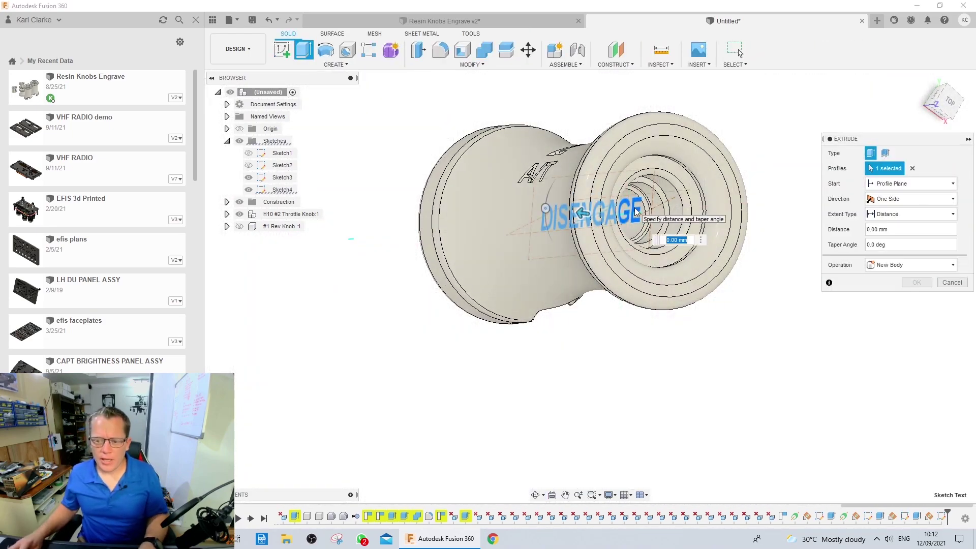
middle_click_drag(636, 212, 545, 262, "shift")
left_click(909, 184)
left_click(894, 219)
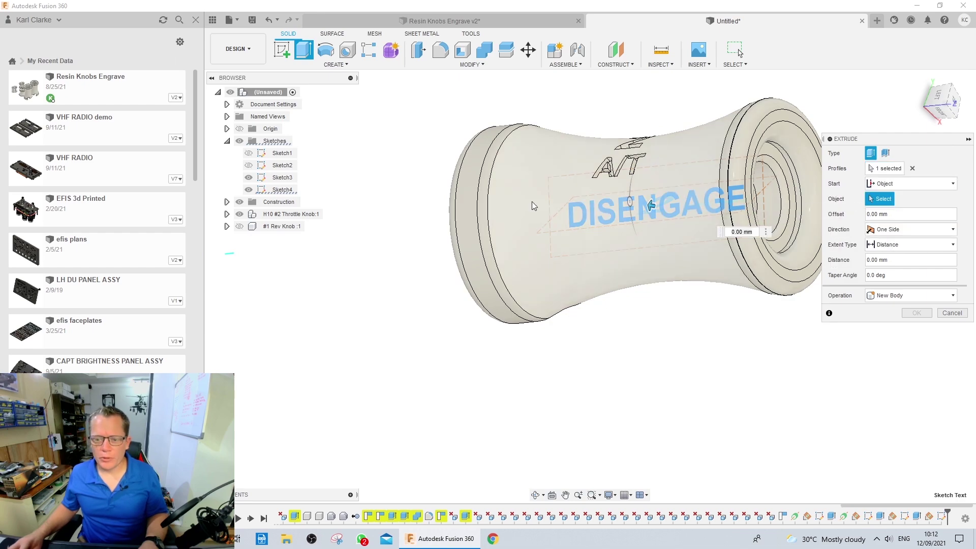
left_click(531, 201)
middle_click_drag(599, 286, 655, 285, "shift")
left_click(896, 261)
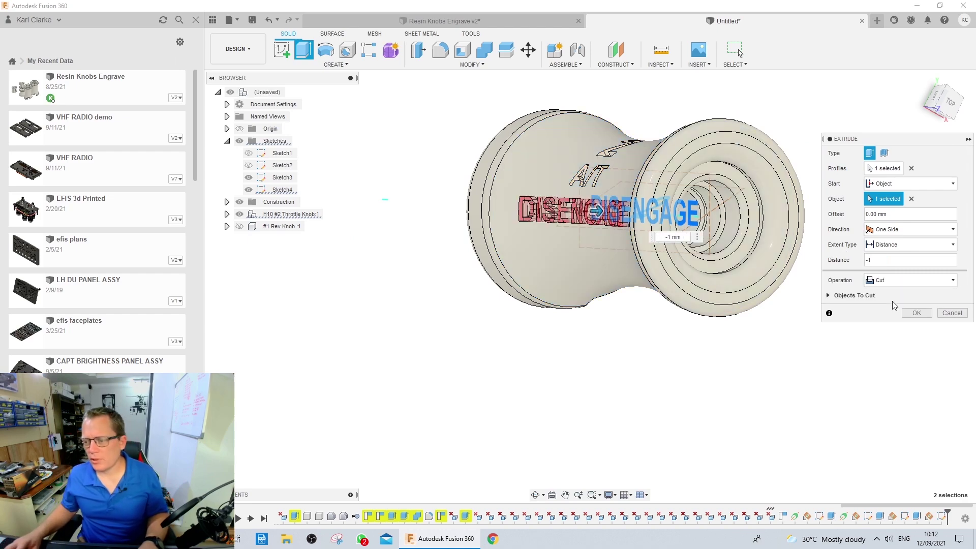
left_click(916, 315)
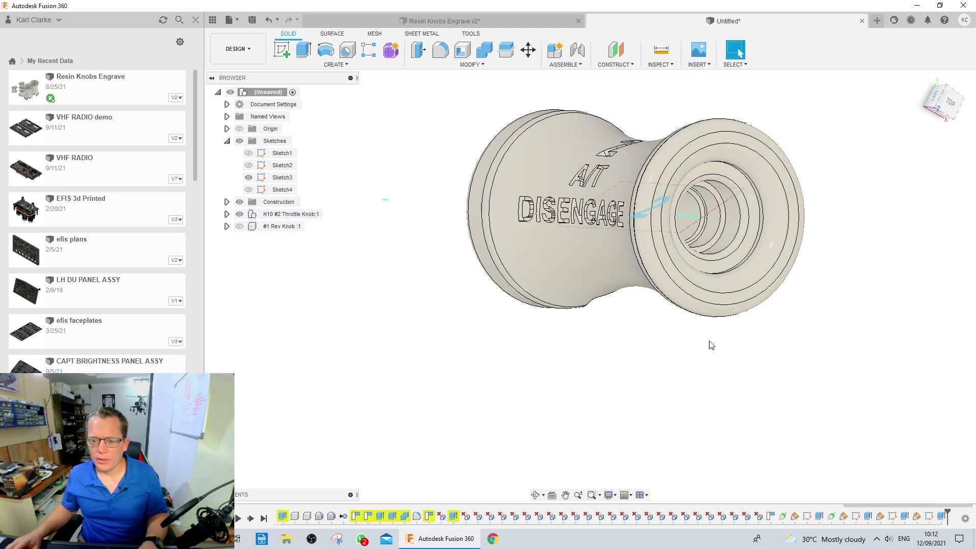
- Apply Paint - Enamel Glossy (Black) to the engraved faces of 2, A/T and DISENGAGE, and hide Sketch3
middle_click_drag(636, 353, 595, 315, "shift")
scroll(550, 206, "up", 4)
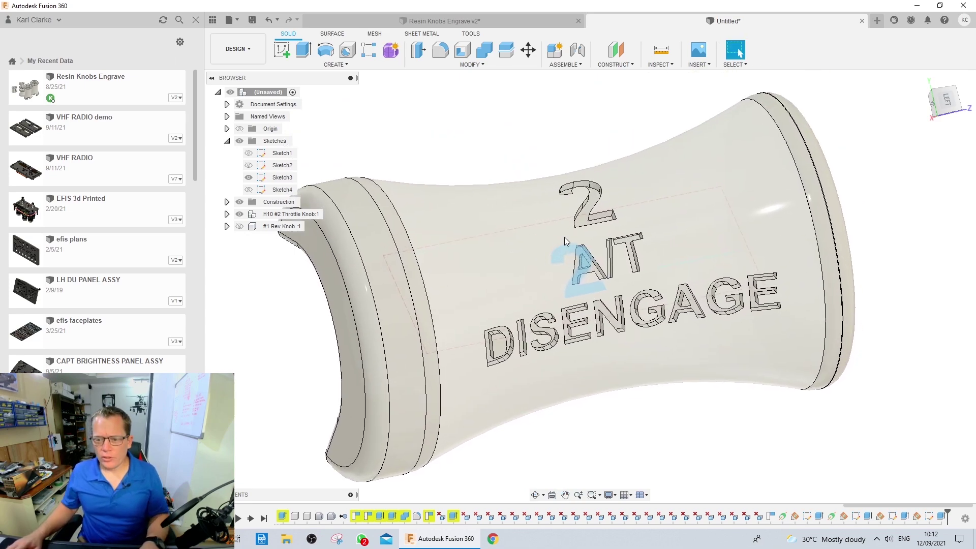
key("a")
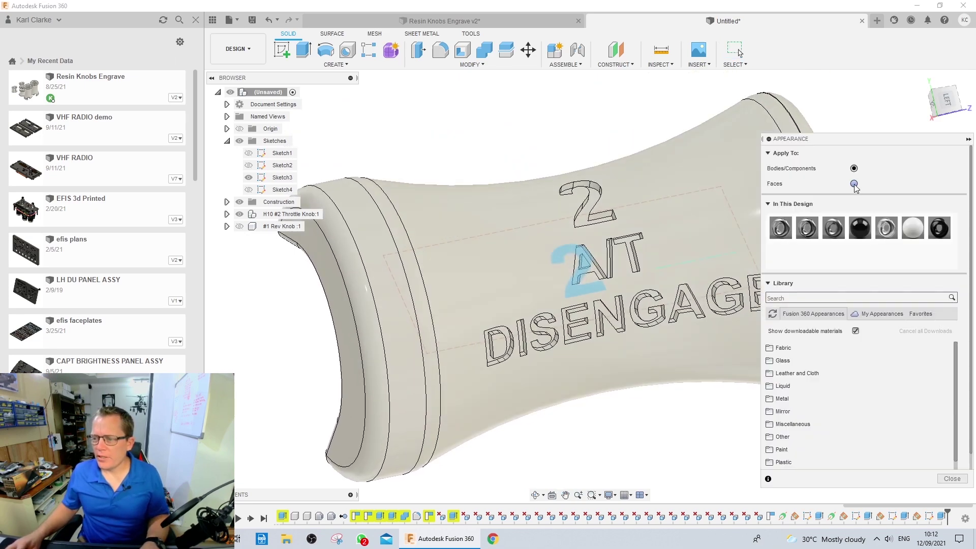
left_click(854, 184)
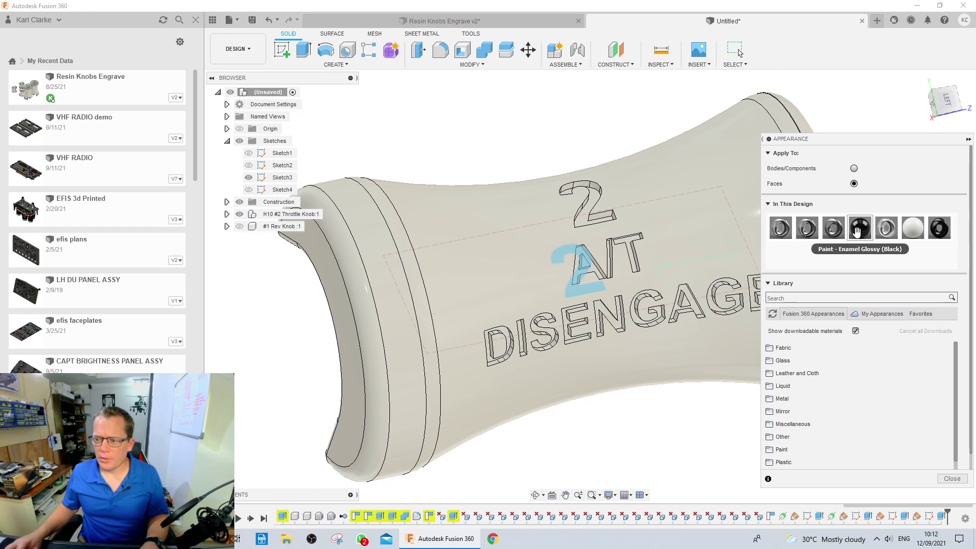
left_click_drag(857, 231, 584, 218)
scroll(669, 195, "up", 3)
middle_click_drag(668, 195, 529, 170)
middle_click_drag(371, 191, 552, 446)
key("Escape")
scroll(584, 360, "down", 10)
left_click(249, 178)
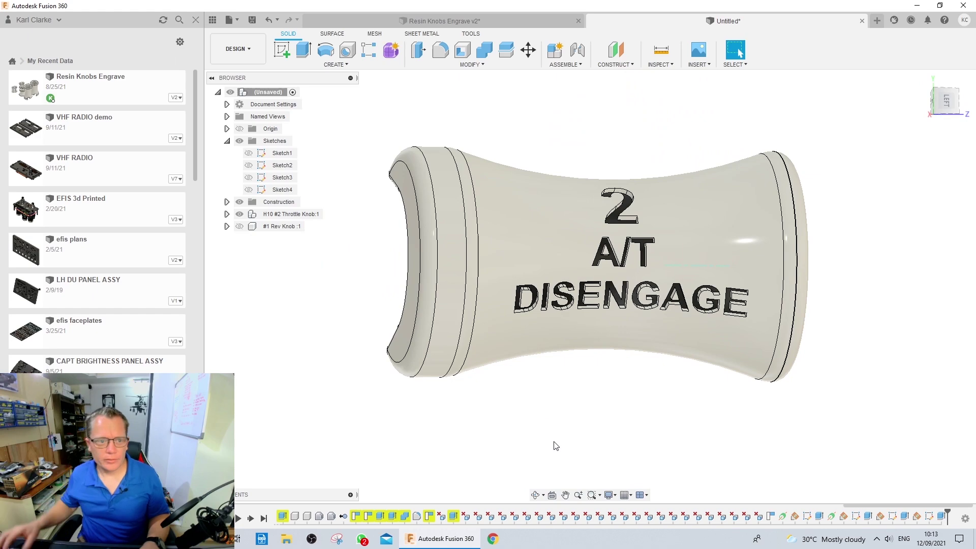
- Undo the black paint, the DISENGAGE and 2 engravings with their planes and sketches, and the A/T cut, back to editing Sketch2
middle_click_drag(564, 379, 510, 227, "shift")
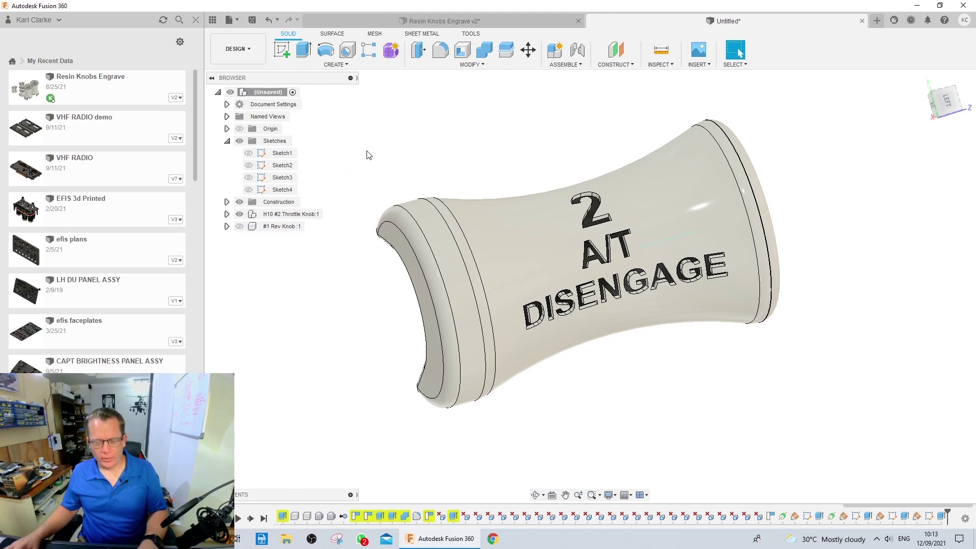
key("v")
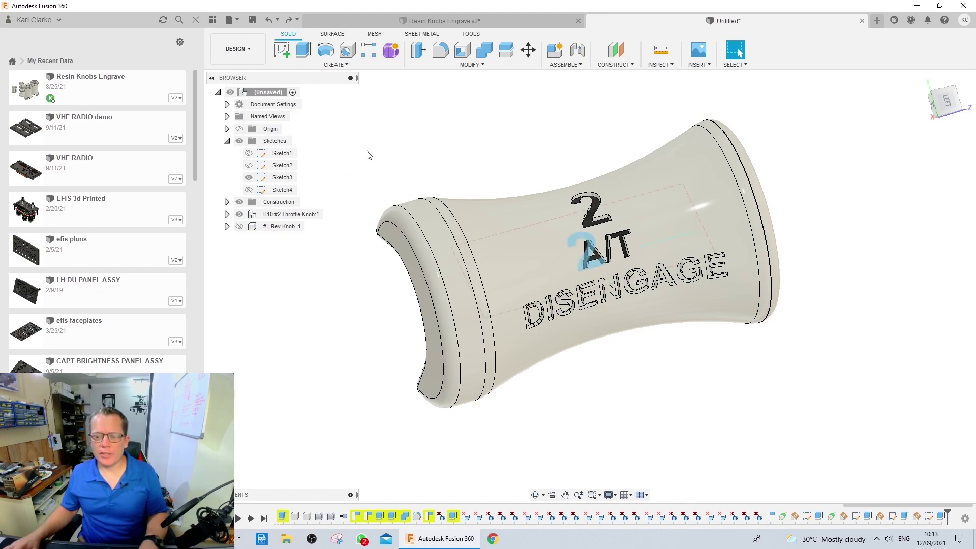
key("ctrl+z")
key("ctrl+z")
key("ctrl+z")
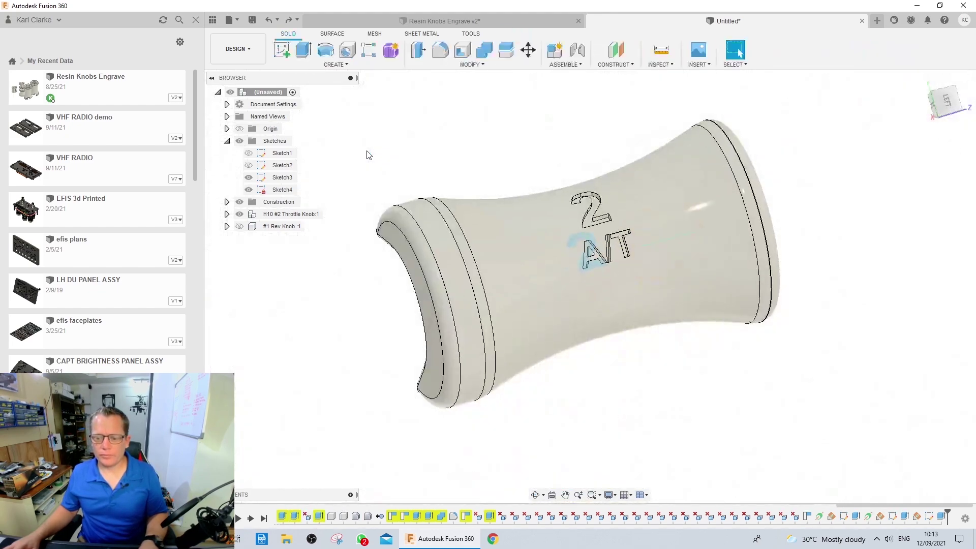
key("ctrl+z")
key("ctrl+z")
key("ctrl+z")
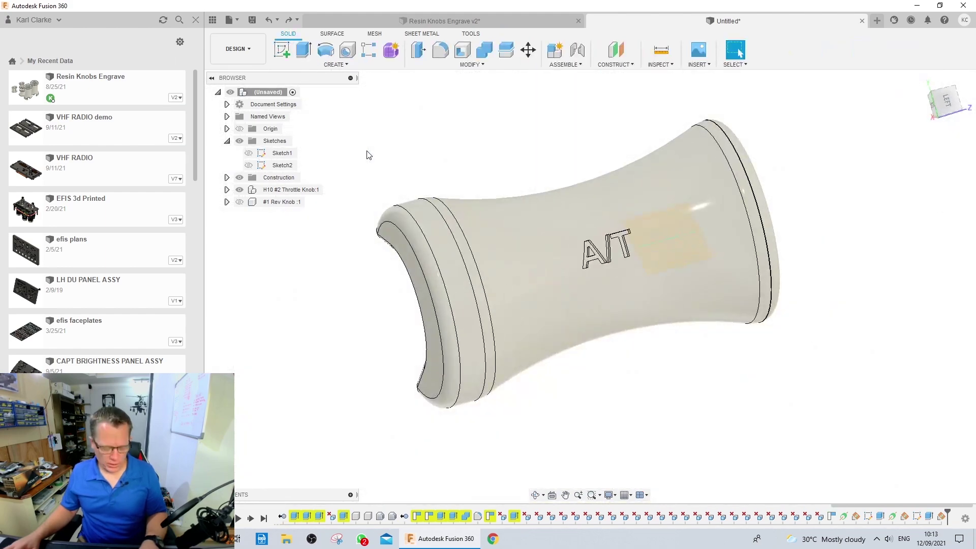
key("ctrl+z")
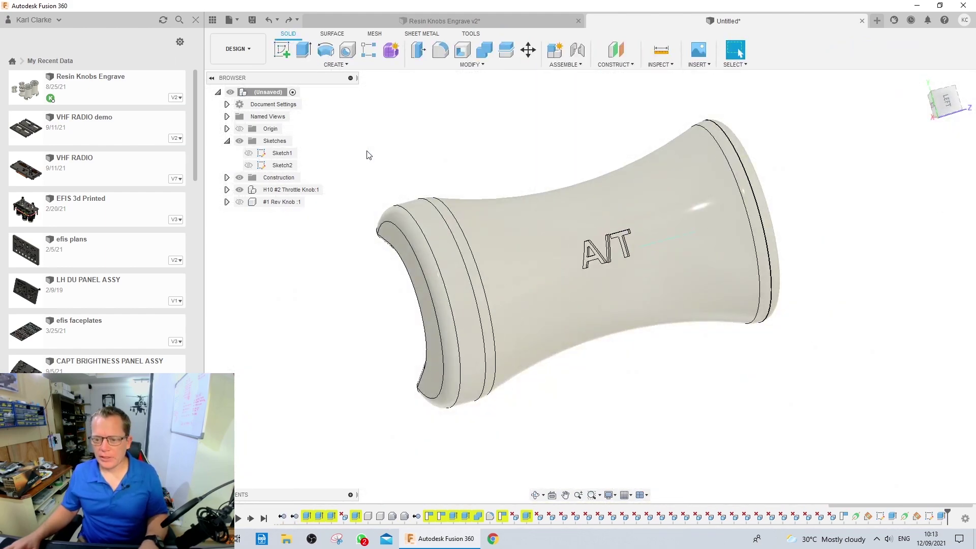
key("ctrl+z")
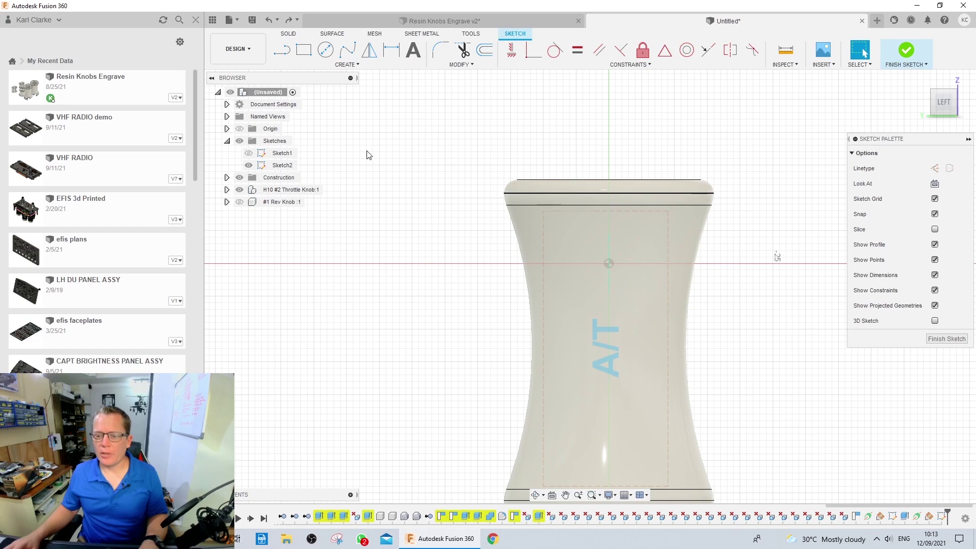
- Edit the A/T text in Sketch2 and insert a line reading 2 above it
middle_click_drag(371, 154, 567, 393, "shift")
mouse_move(830, 331)
middle_mouse_down("shift")
mouse_move(725, 386)
mouse_move(709, 381)
middle_mouse_up("shift")
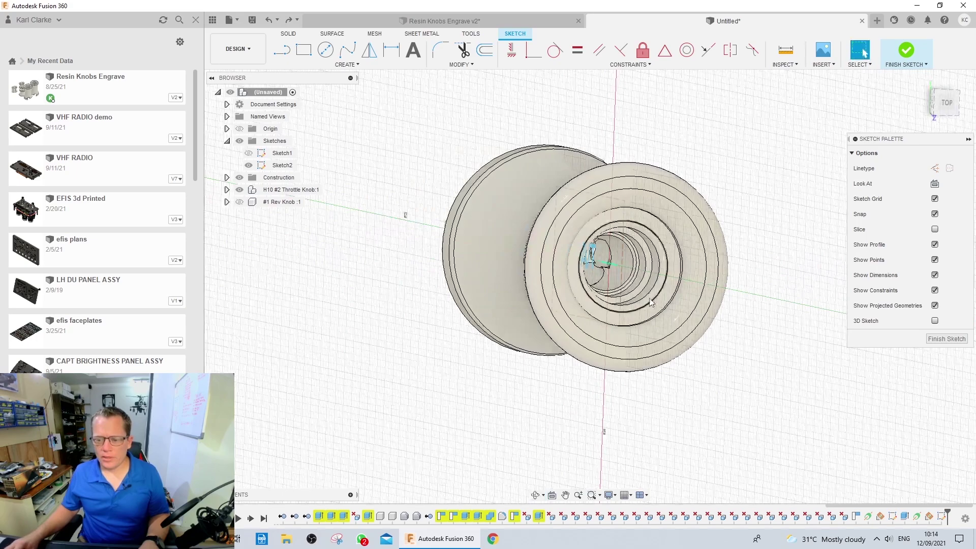
double_click(594, 260)
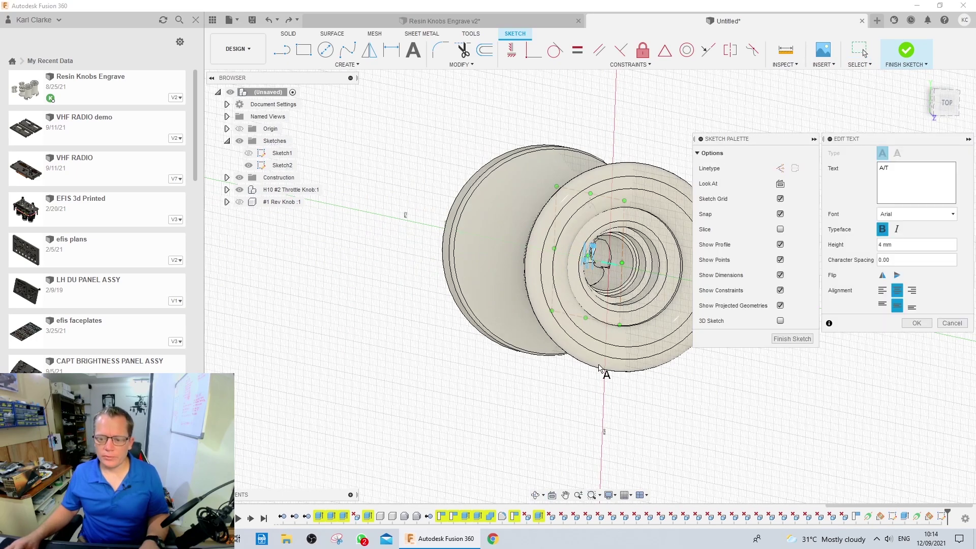
left_click(880, 174)
key("Return")
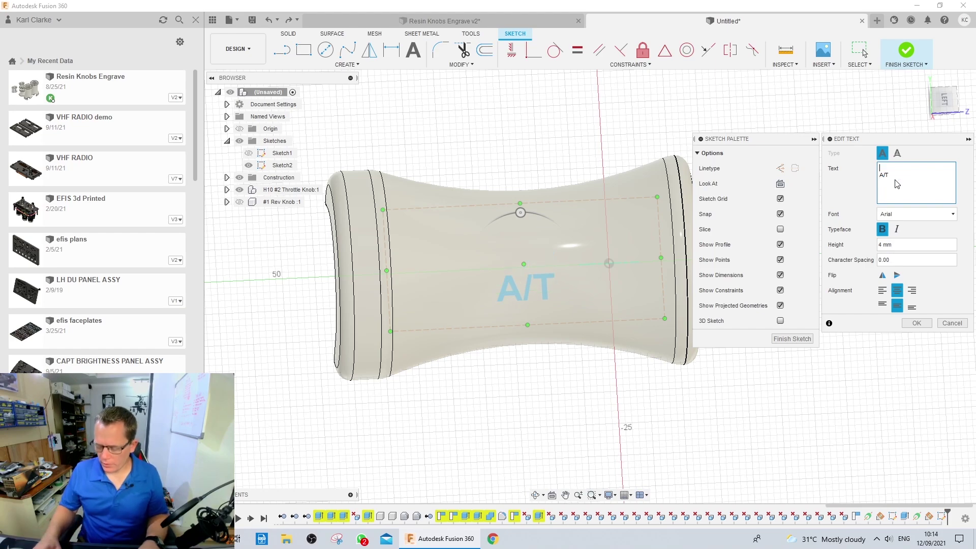
type("2")
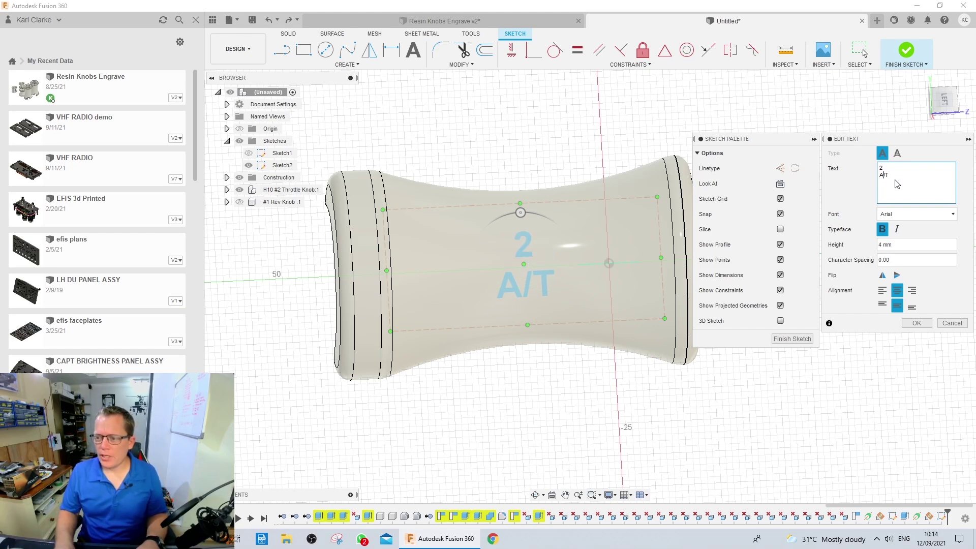
- Add DISENGAGE as a third line below A/T in the same sketch text
key("Return")
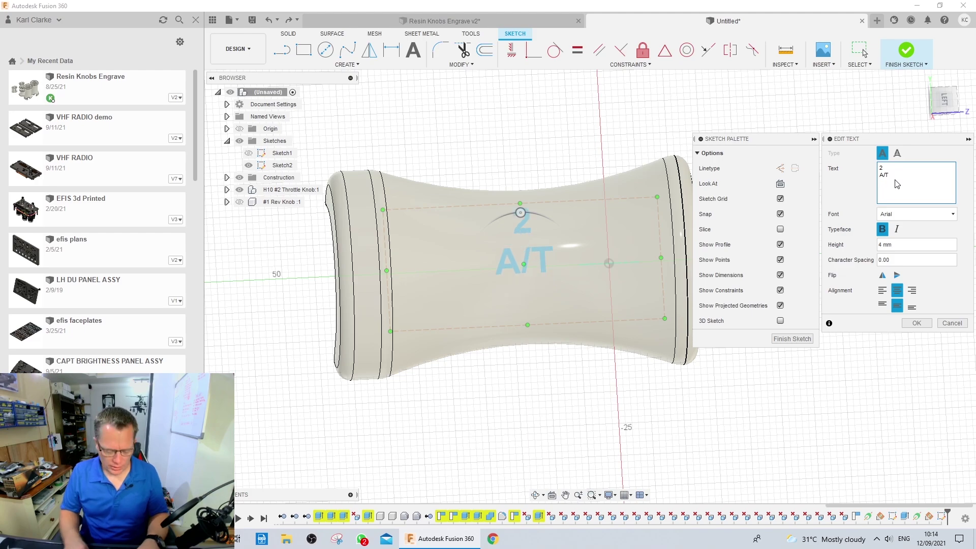
type("di")
key("BackSpace")
key("BackSpace")
key("BackSpace")
type("DISE")
key("BackSpace")
key("BackSpace")
key("BackSpace")
key("BackSpace")
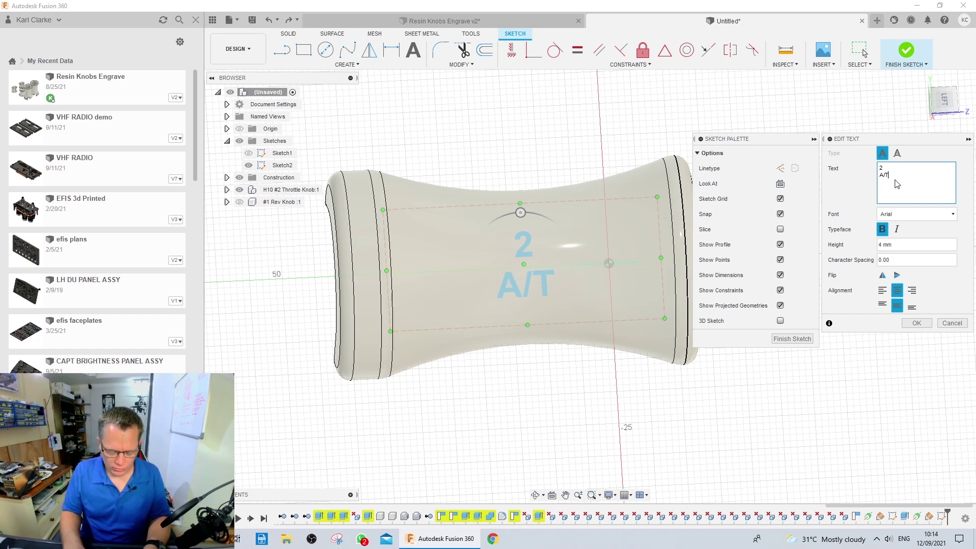
key("Return")
type("DISENAGG")
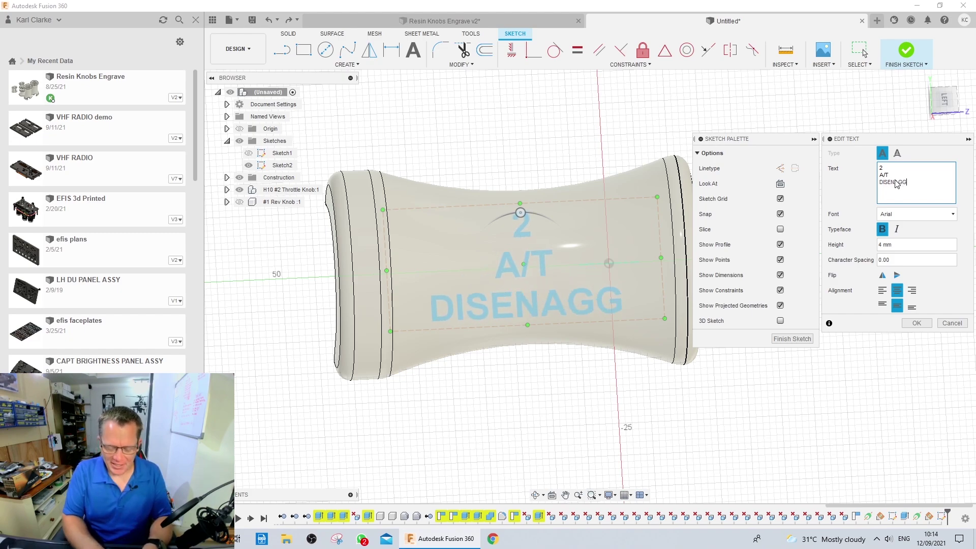
type("E")
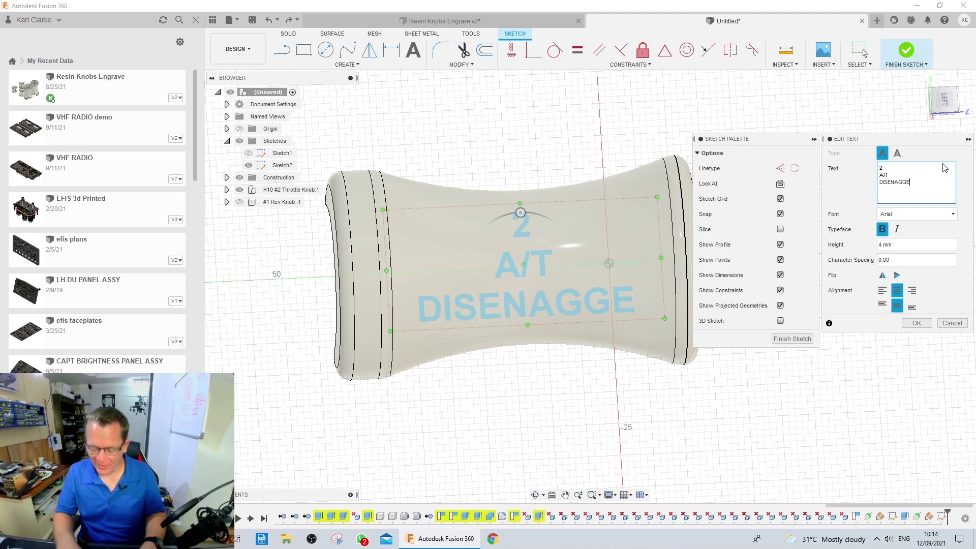
key("BackSpace")
key("BackSpace")
key("BackSpace")
key("BackSpace")
type("GAGE")
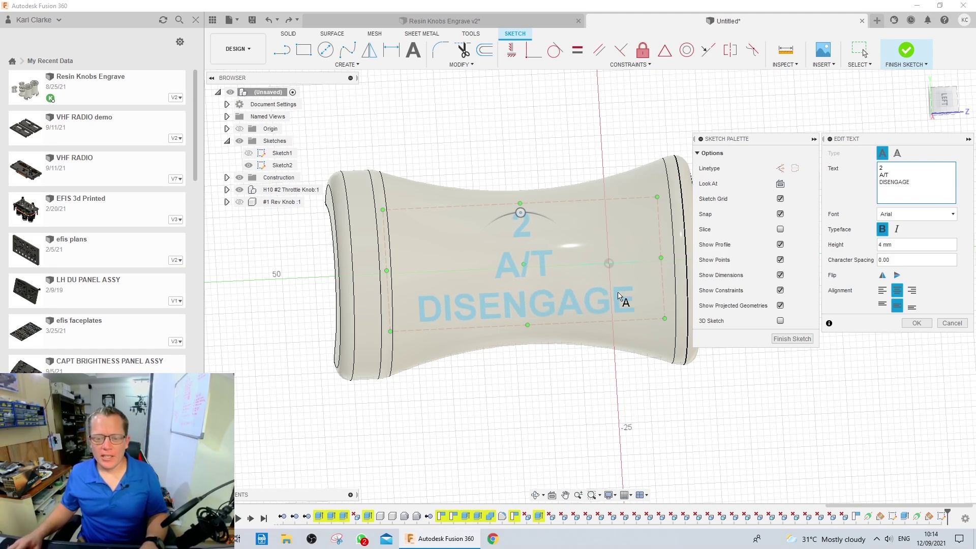
- Accept the text edit and extrude the three-line text as a cut of -1 mm, starting from the knob's curved surface
mouse_move(559, 361)
middle_mouse_down("shift")
mouse_move(509, 344)
mouse_move(523, 326)
mouse_move(508, 363)
mouse_move(521, 355)
middle_mouse_up("shift")
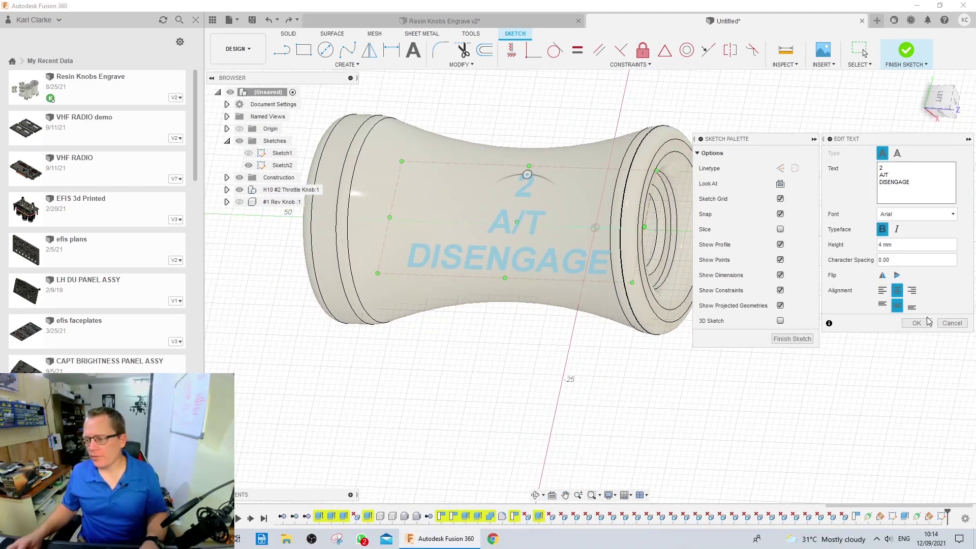
left_click(918, 323)
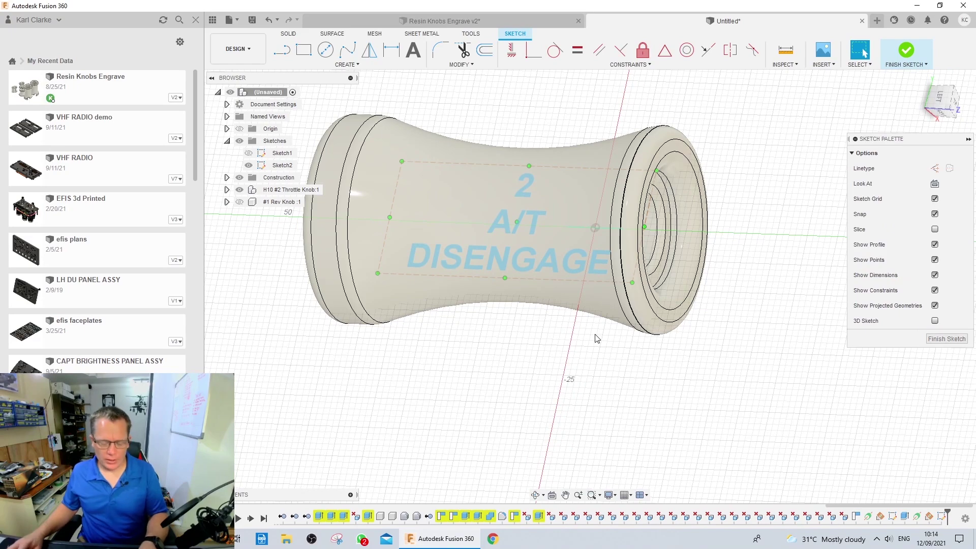
key("e")
middle_click_drag(578, 355, 525, 349, "shift")
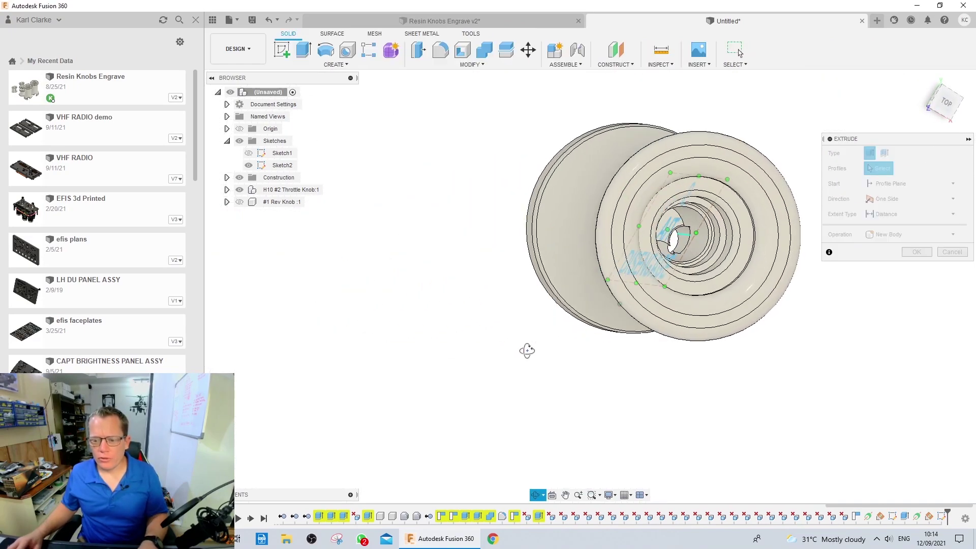
left_click(686, 247)
mouse_move(686, 247)
middle_mouse_down("shift")
mouse_move(651, 341)
mouse_move(584, 327)
middle_mouse_up("shift")
left_click(909, 183)
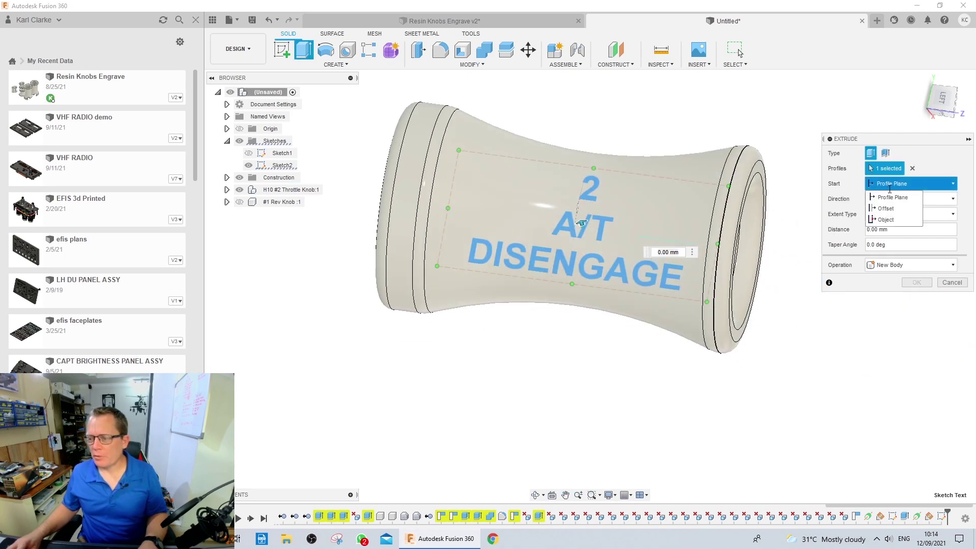
left_click(887, 221)
left_click(691, 304)
middle_click_drag(871, 346, 854, 315, "shift")
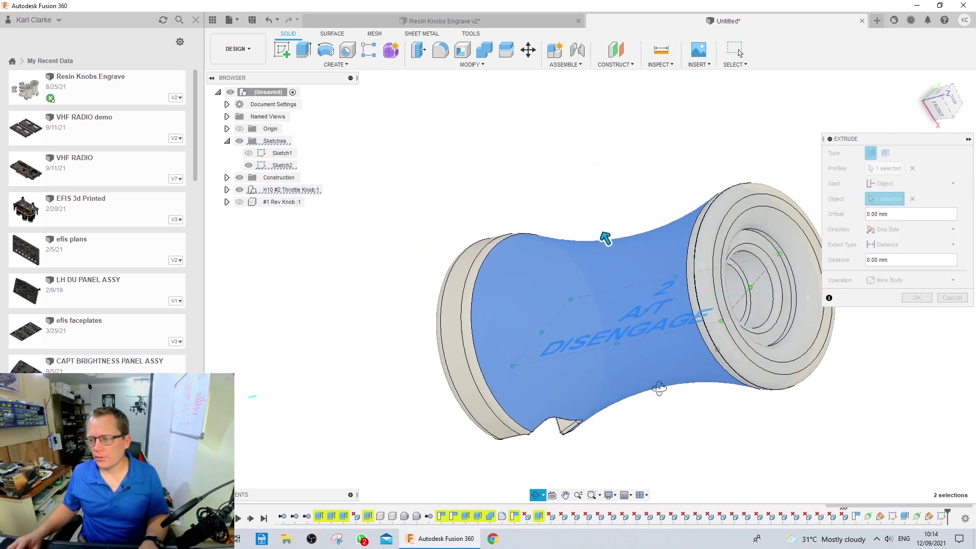
type("-1")
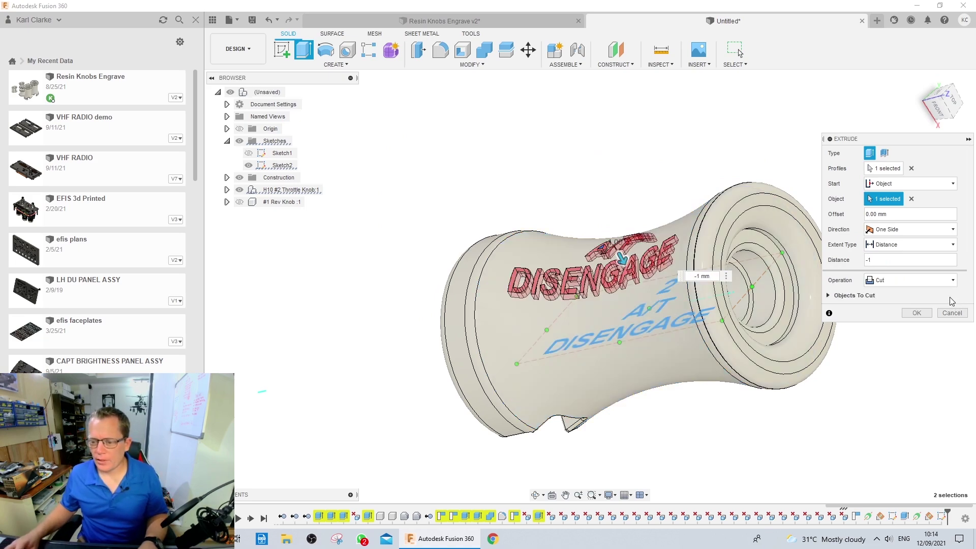
left_click(916, 313)
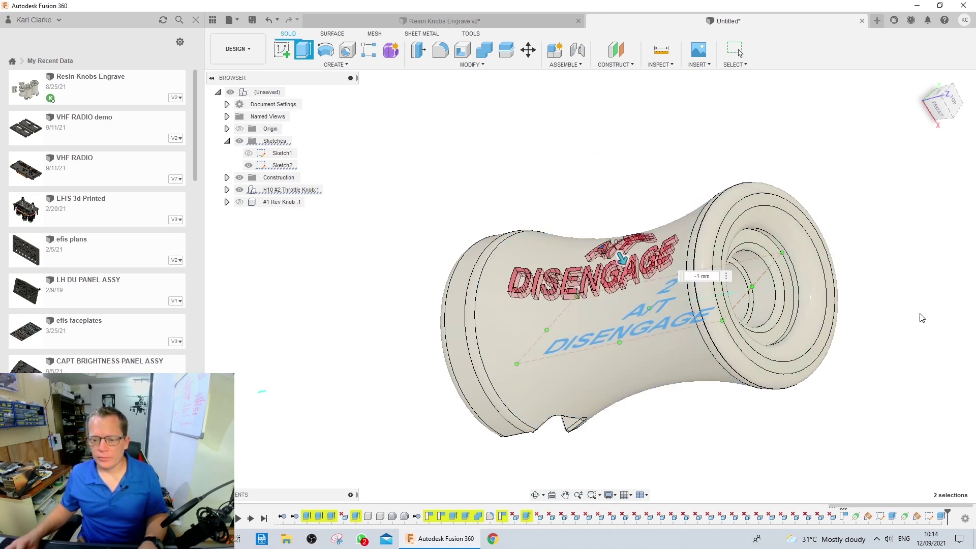
- Examine the engraved 2, A/T and DISENGAGE lettering from several angles for distortion and uneven wall direction on the curved surface
middle_click_drag(844, 324, 607, 318, "shift")
middle_click_drag(689, 239, 657, 299, "shift")
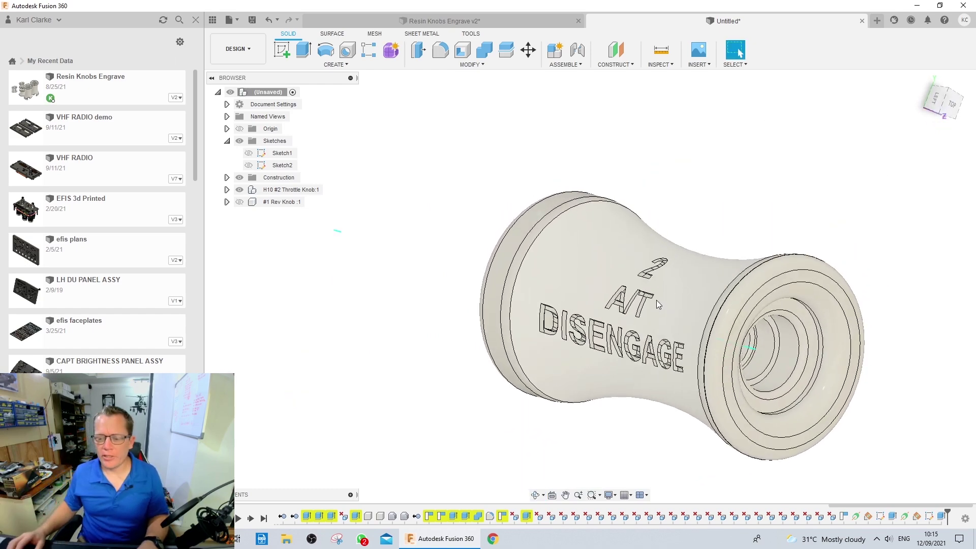
middle_click_drag(665, 297, 629, 348, "shift")
scroll(657, 288, "up", 3)
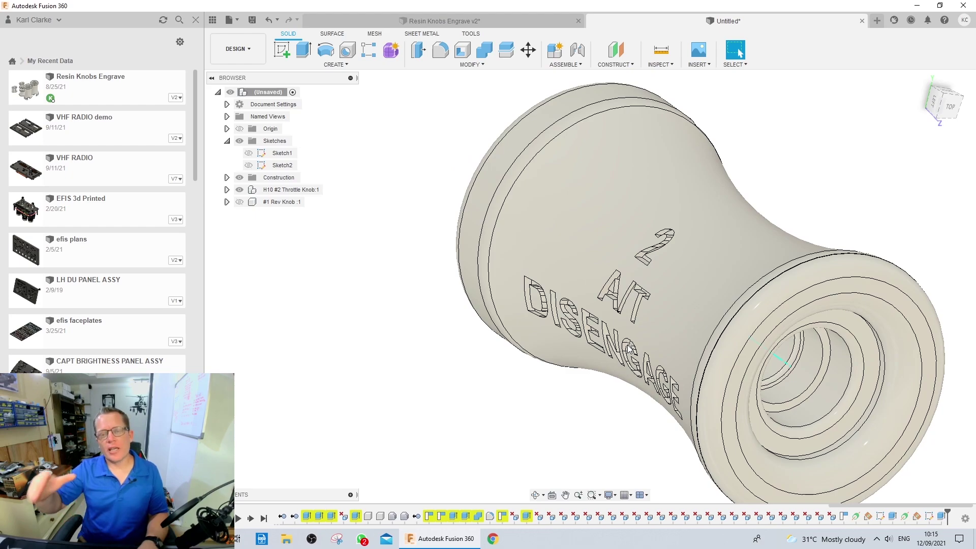
scroll(639, 305, "up", 4)
middle_click_drag(639, 305, 610, 382, "shift")
scroll(660, 312, "down", 3)
scroll(618, 360, "down", 5)
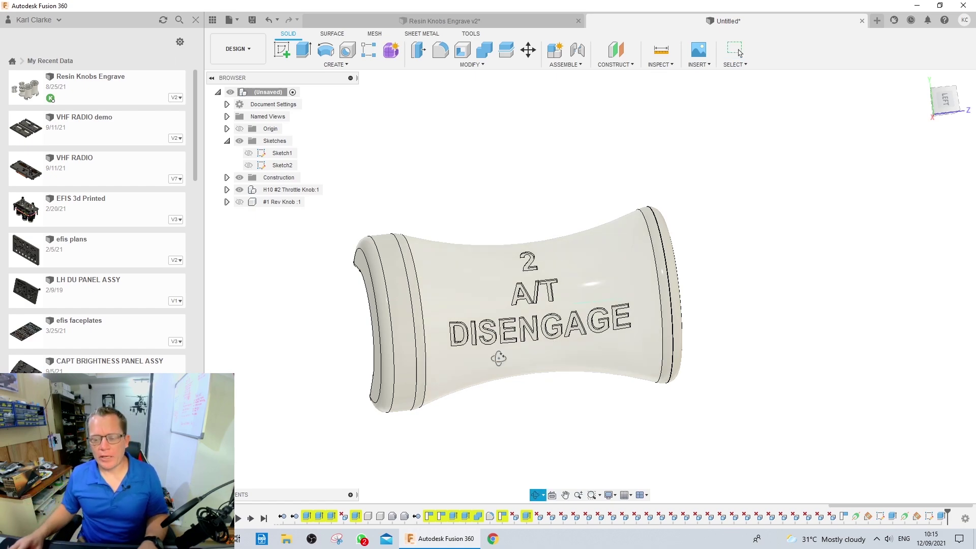
middle_click_drag(601, 377, 474, 285, "shift")
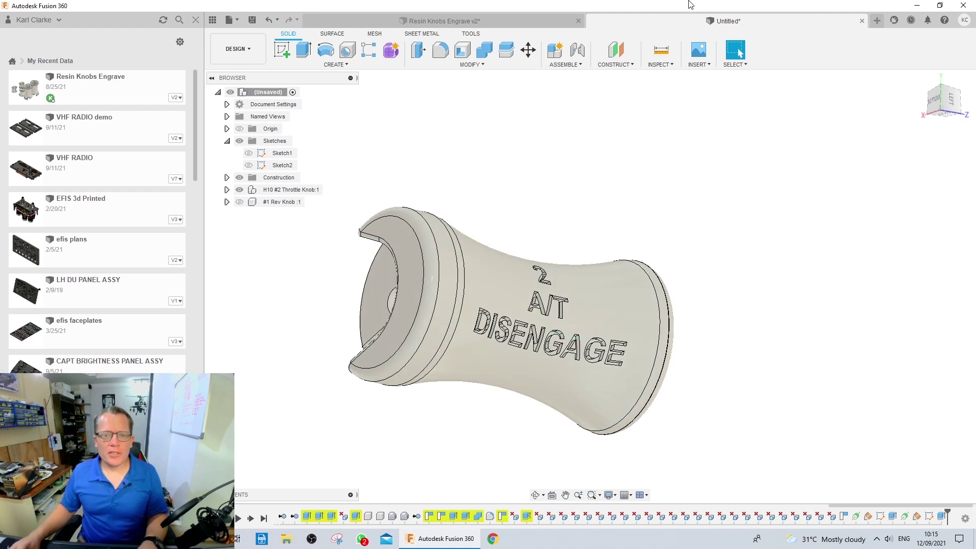
- Switch to the Resin Knobs Engrave v2 document to compare its engraved #2 throttle knob
left_click(482, 19)
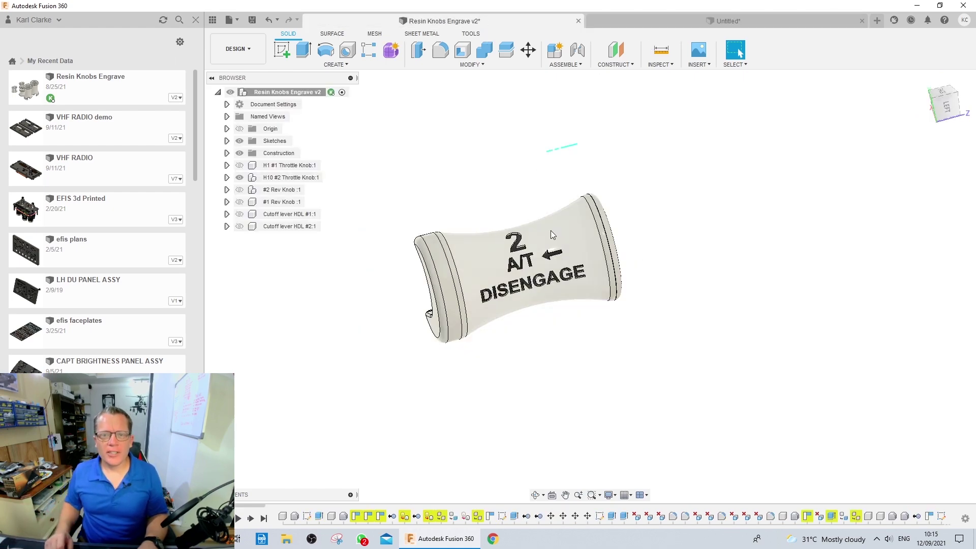